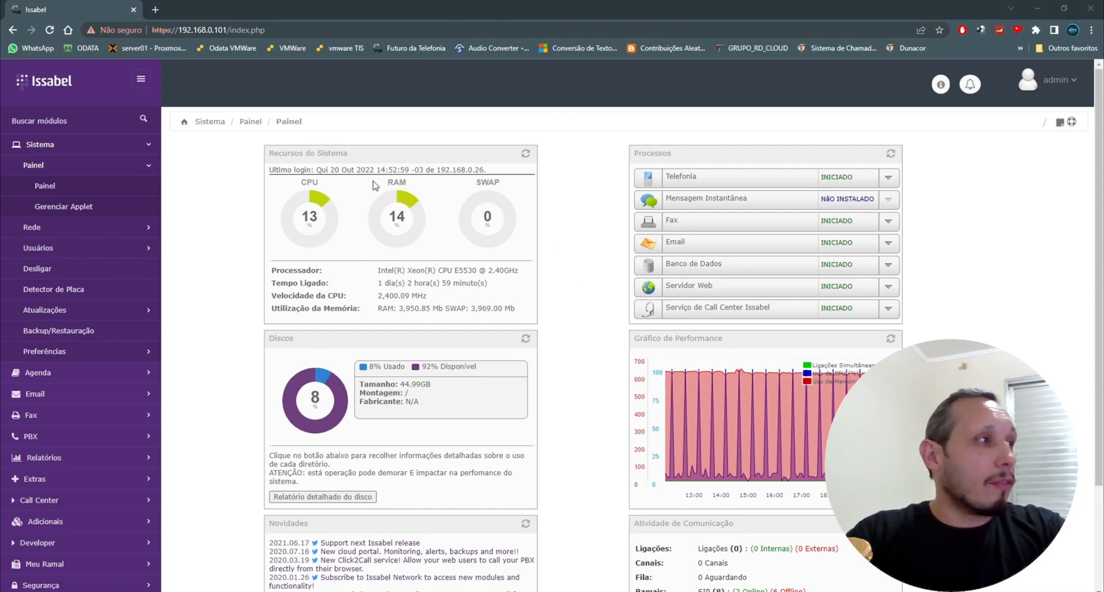
# Step: Open the Asterisk file editor from the PBX tools section
pyautogui.click(68, 438)
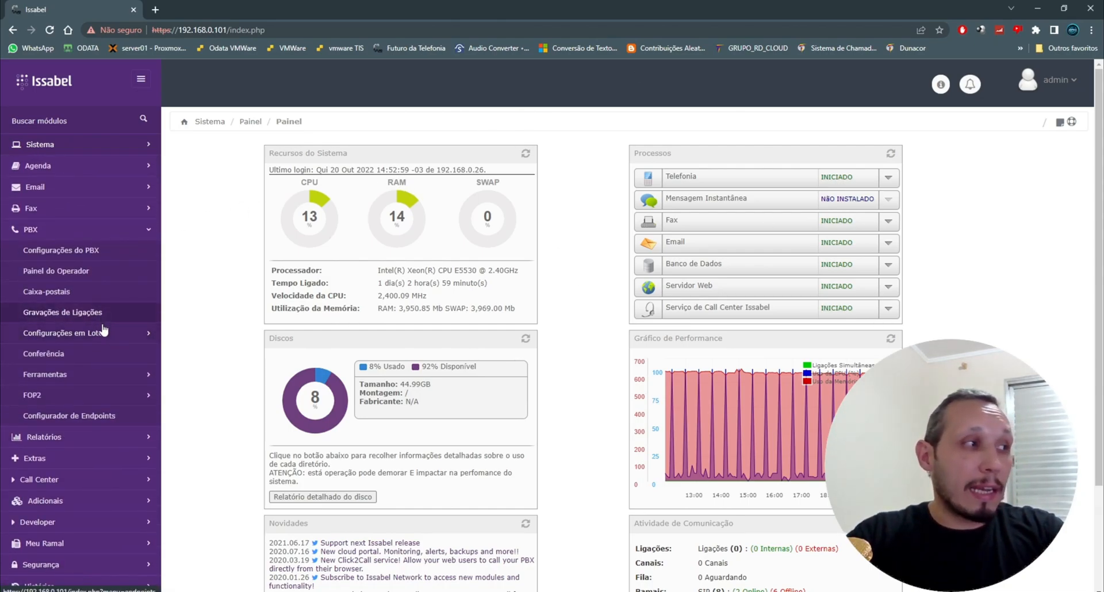
pyautogui.click(106, 339)
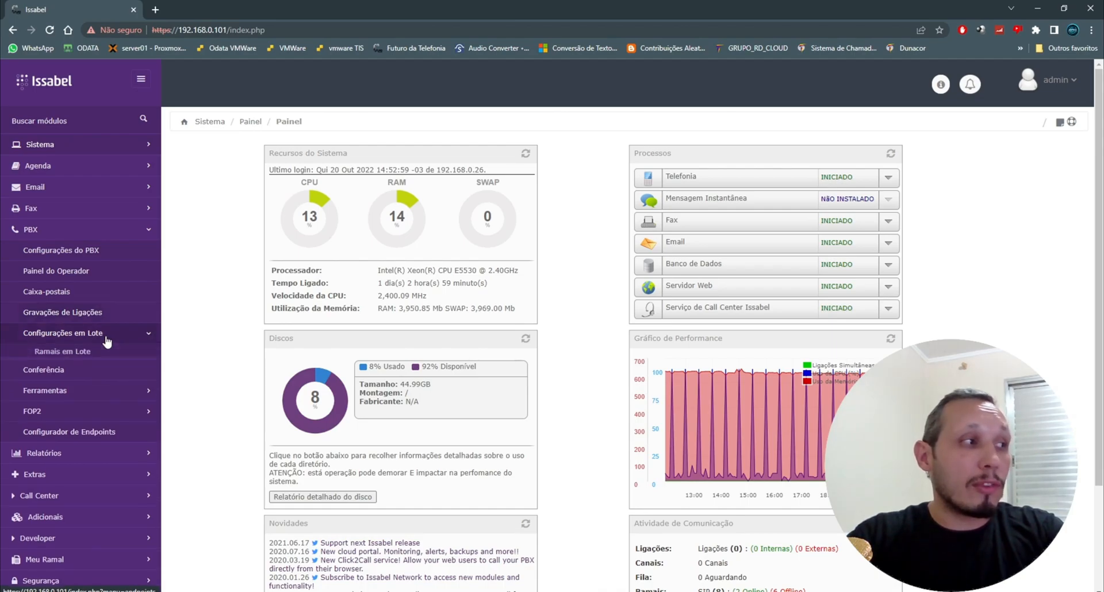
pyautogui.click(88, 396)
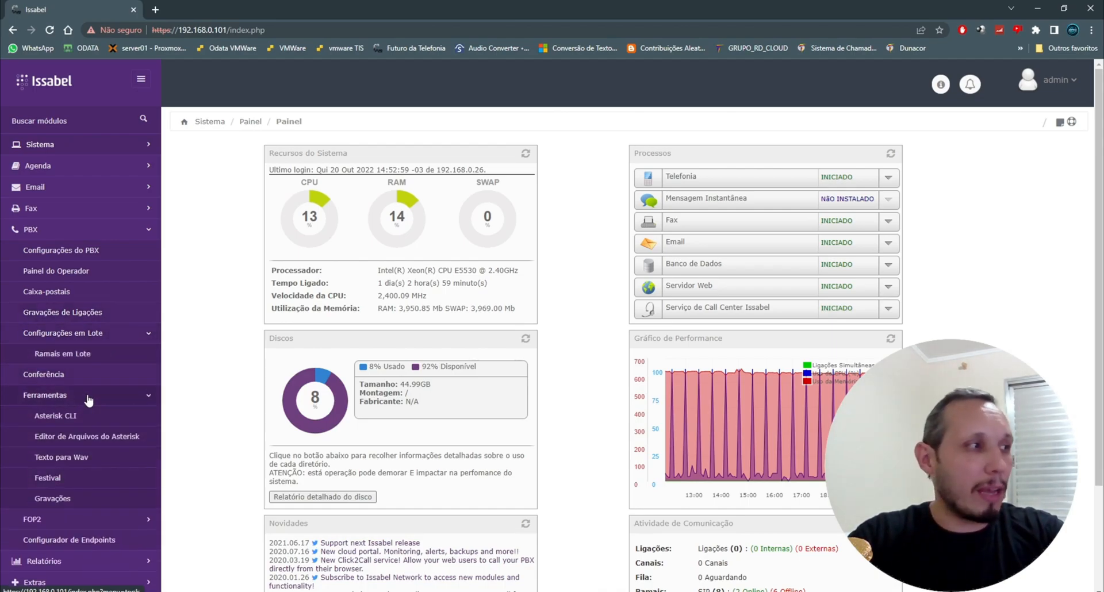
pyautogui.click(78, 440)
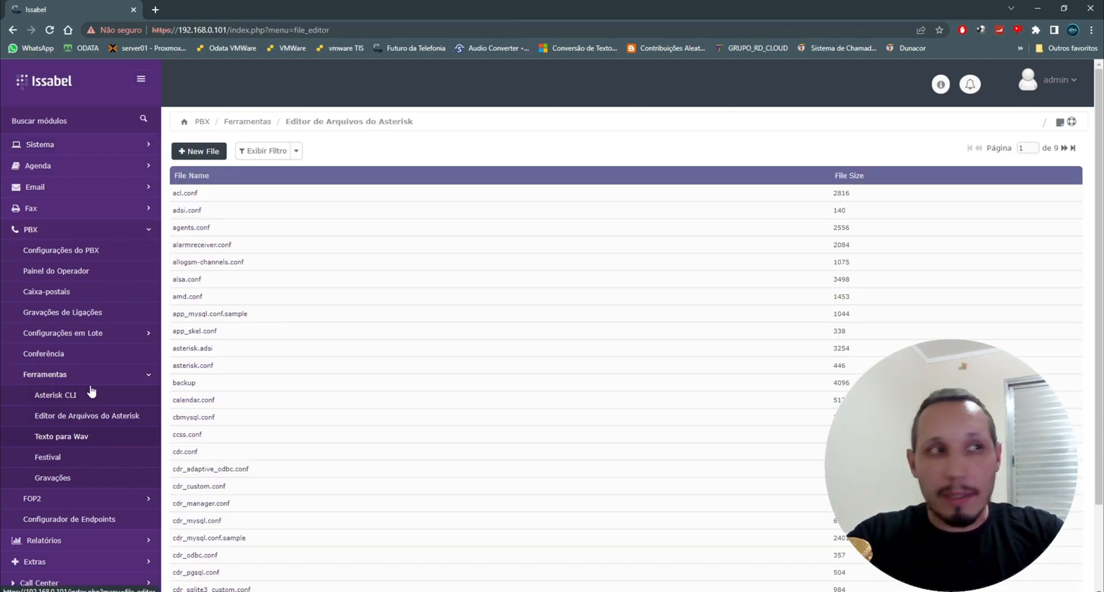
# Step: Filter the configuration file list by "ext" and open extensions_custom.conf
pyautogui.click(297, 152)
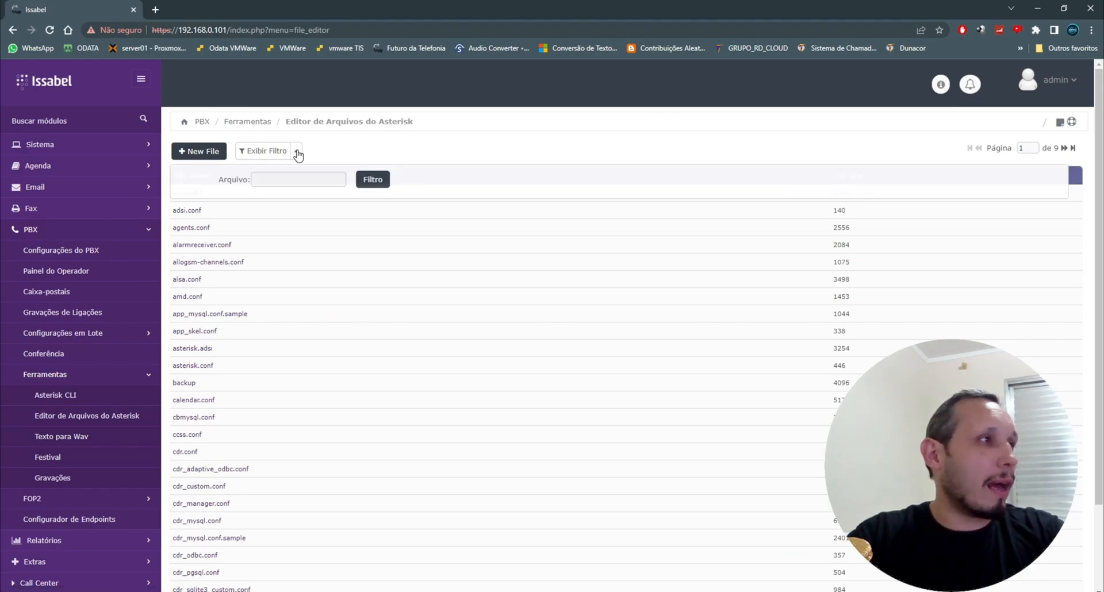
pyautogui.click(301, 180)
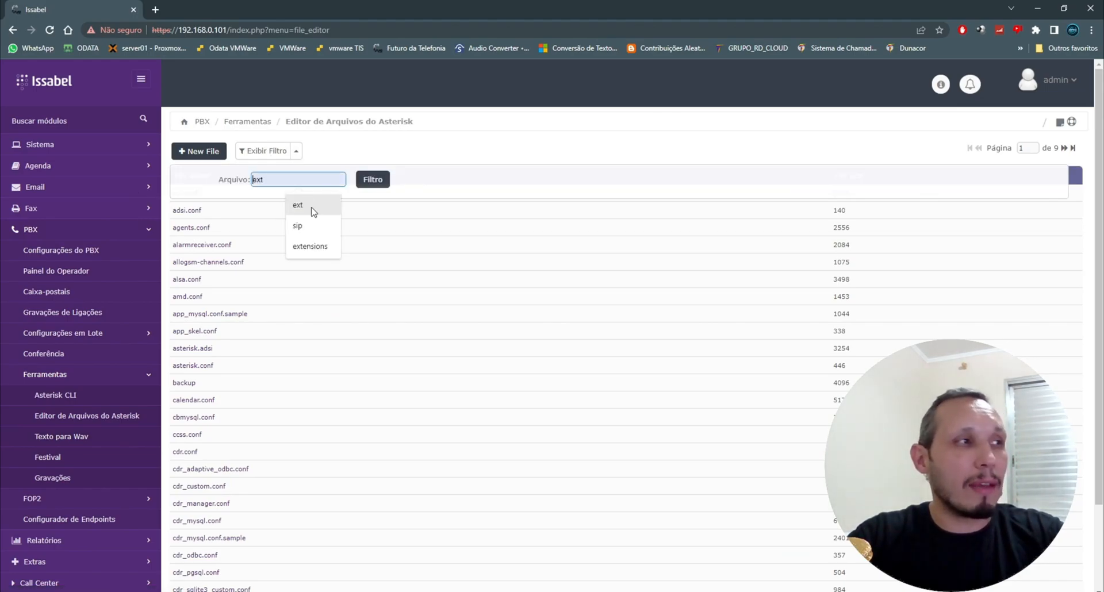
pyautogui.click(311, 206)
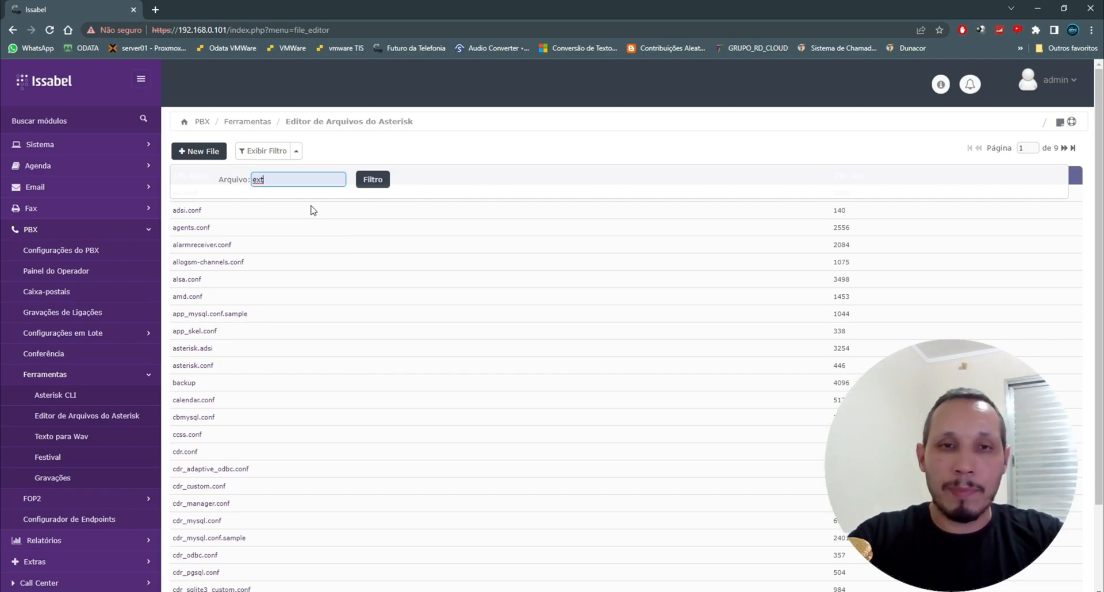
pyautogui.click(380, 182)
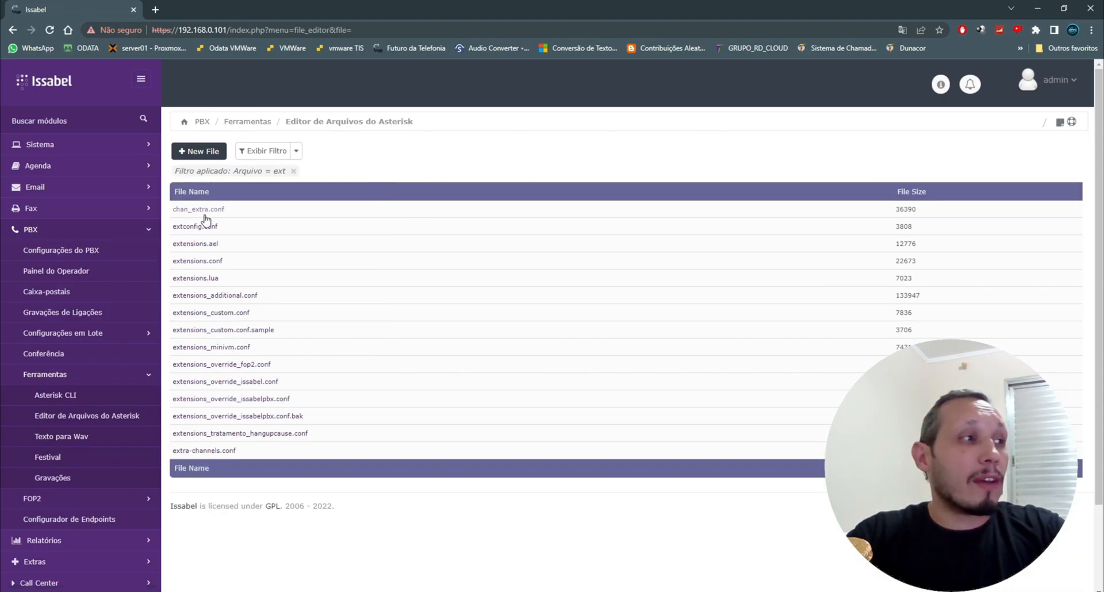
pyautogui.click(212, 316)
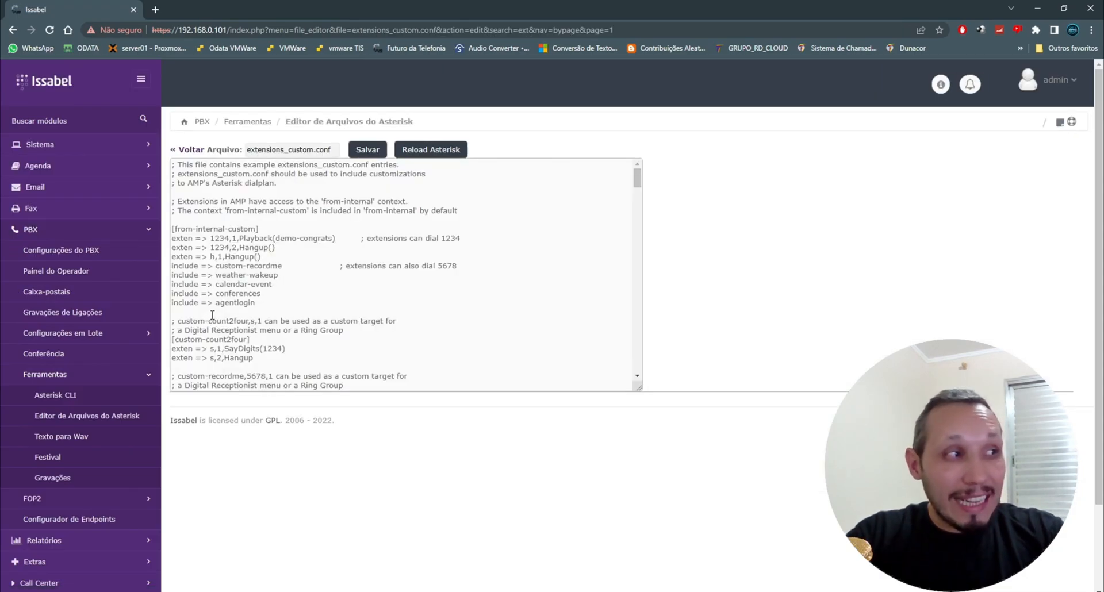
# Step: Scroll through extensions_custom.conf to examine the AMD section and the macro-amd context
pyautogui.moveTo(638, 180); pyautogui.dragTo(638, 427)
pyautogui.scroll(-2, 560, 273)
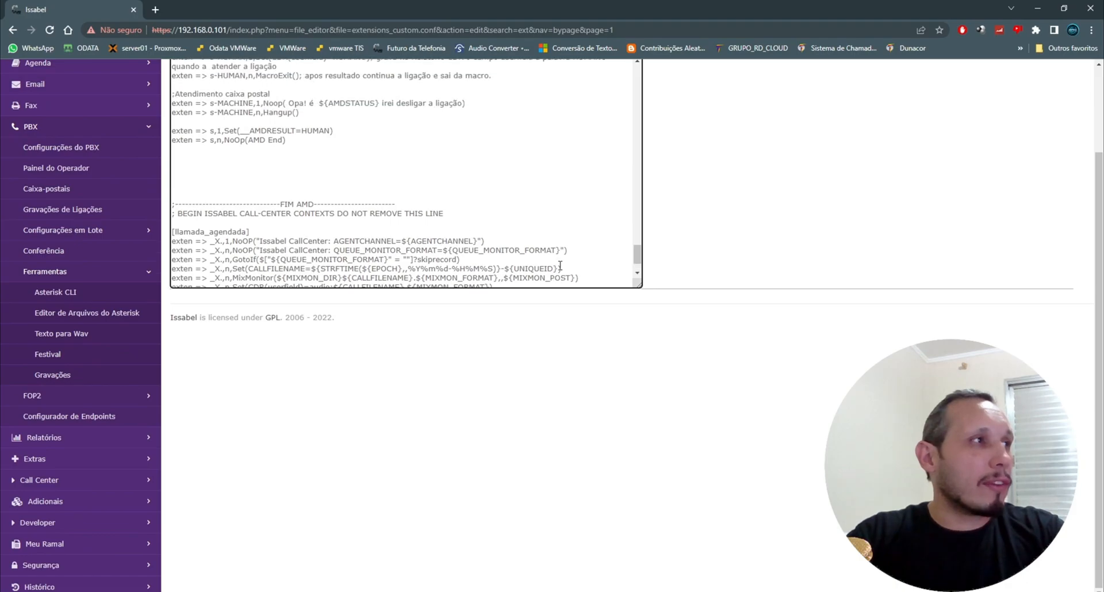
pyautogui.scroll(1, 560, 264)
pyautogui.scroll(2, 450, 201)
pyautogui.scroll(3, 403, 196)
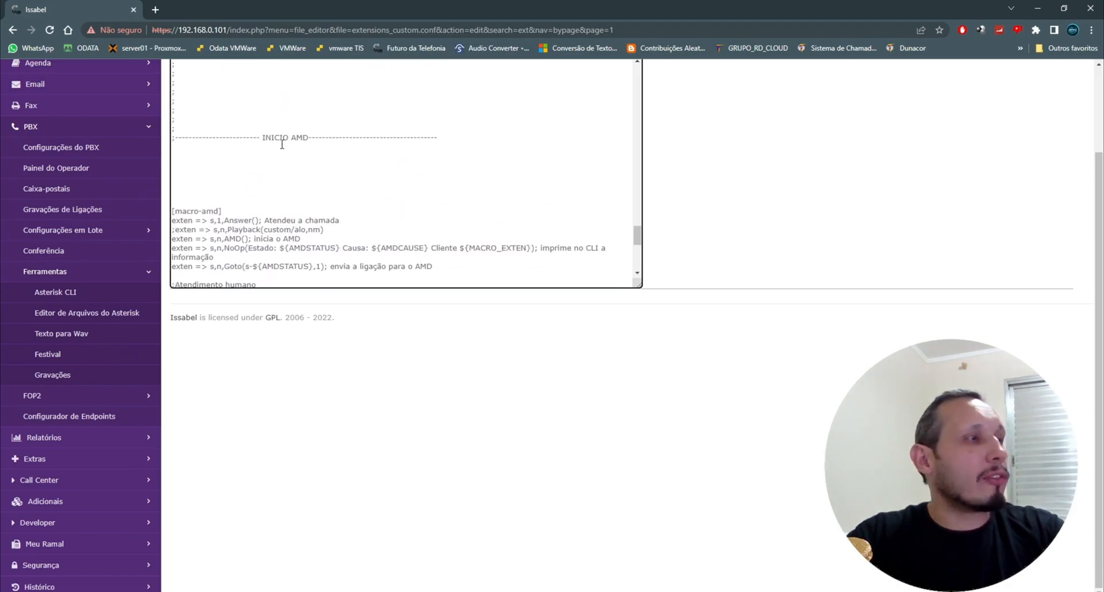
pyautogui.scroll(-5, 282, 147)
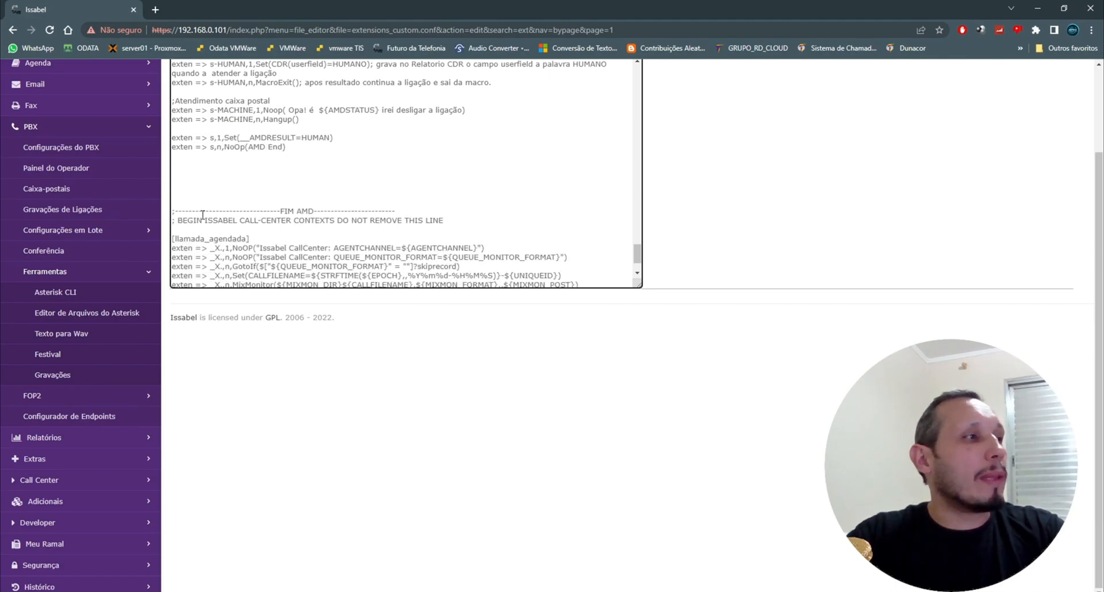
pyautogui.scroll(2, 335, 205)
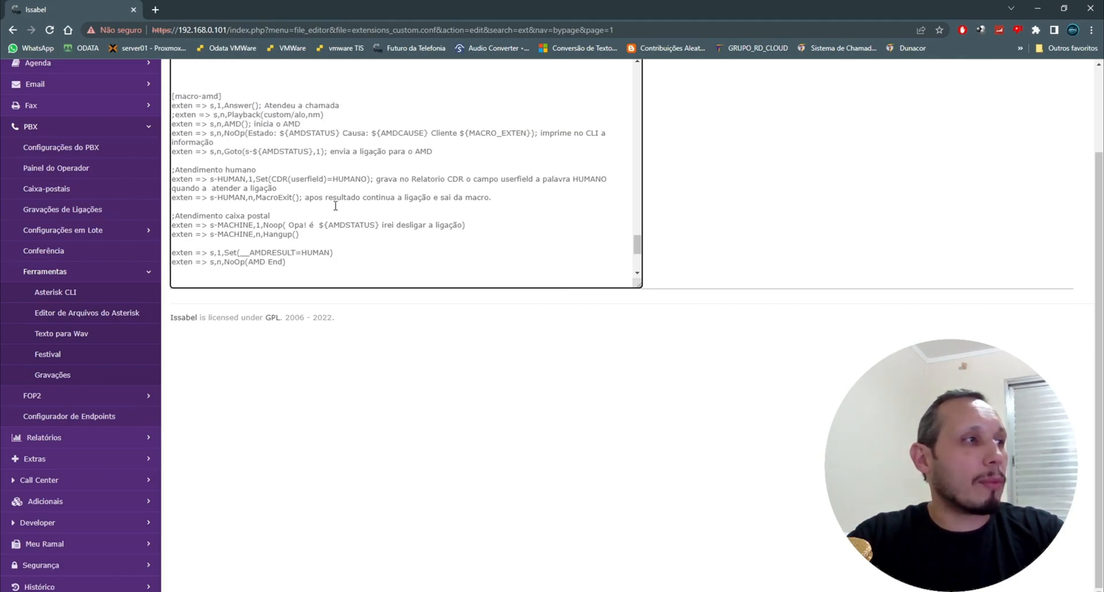
pyautogui.scroll(2, 314, 183)
pyautogui.scroll(-1, 239, 168)
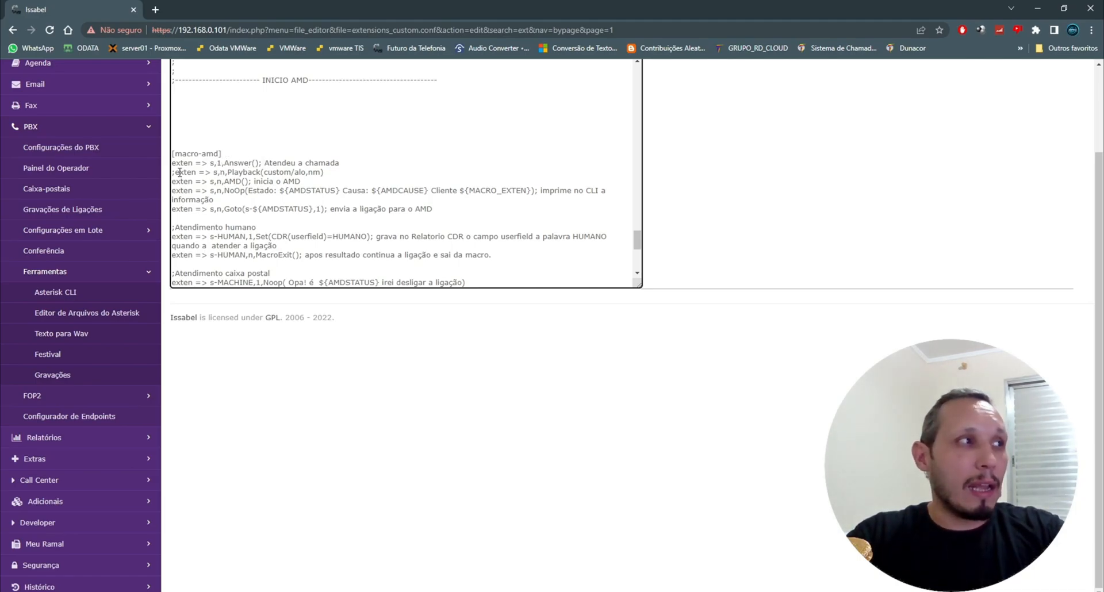
# Step: Highlight the Answer, Playback and Goto ${AMDSTATUS} parts of the macro-amd lines to review them
pyautogui.doubleClick(219, 162)
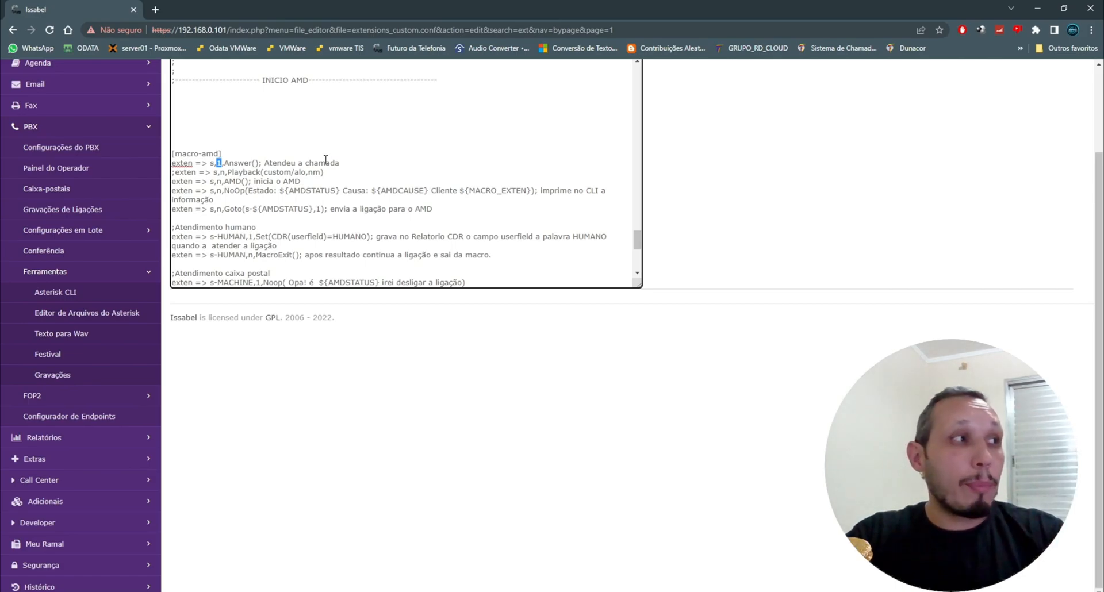
pyautogui.click(195, 173)
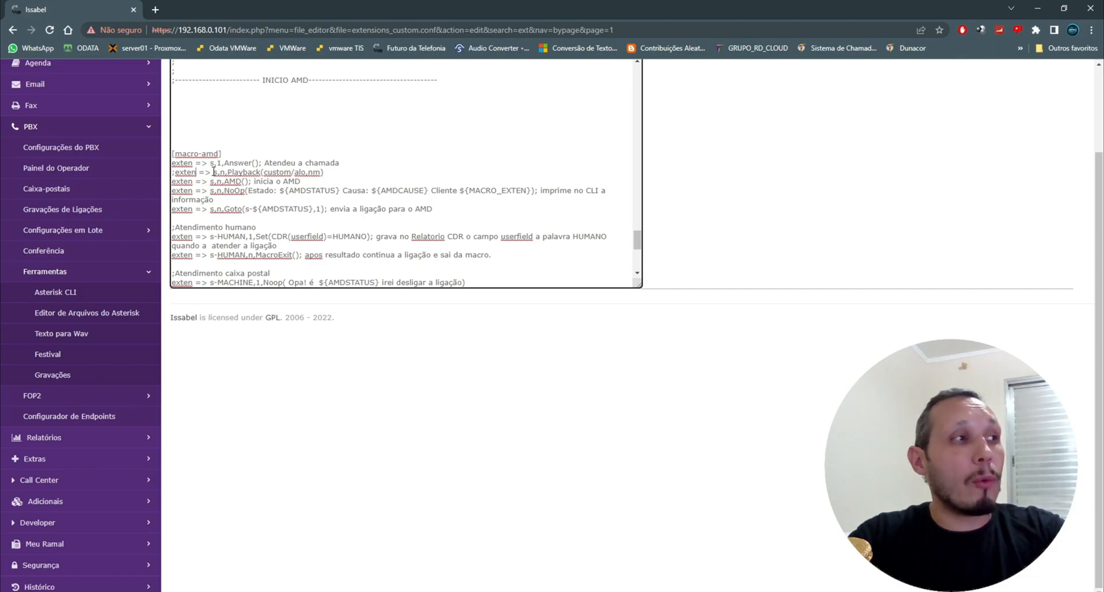
pyautogui.moveTo(228, 172); pyautogui.dragTo(292, 172)
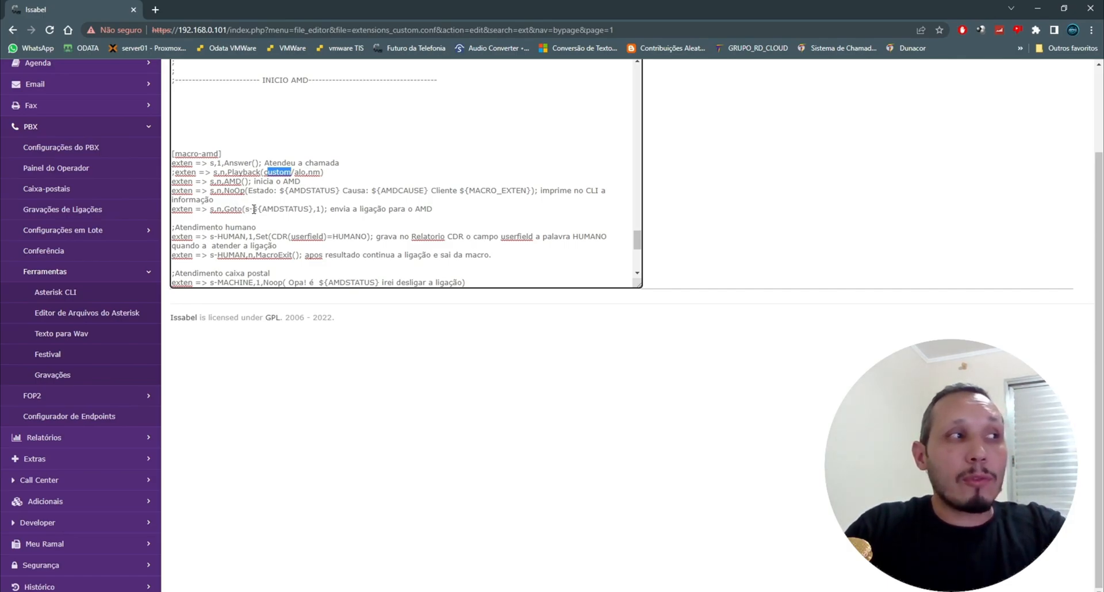
pyautogui.moveTo(253, 210); pyautogui.dragTo(311, 211)
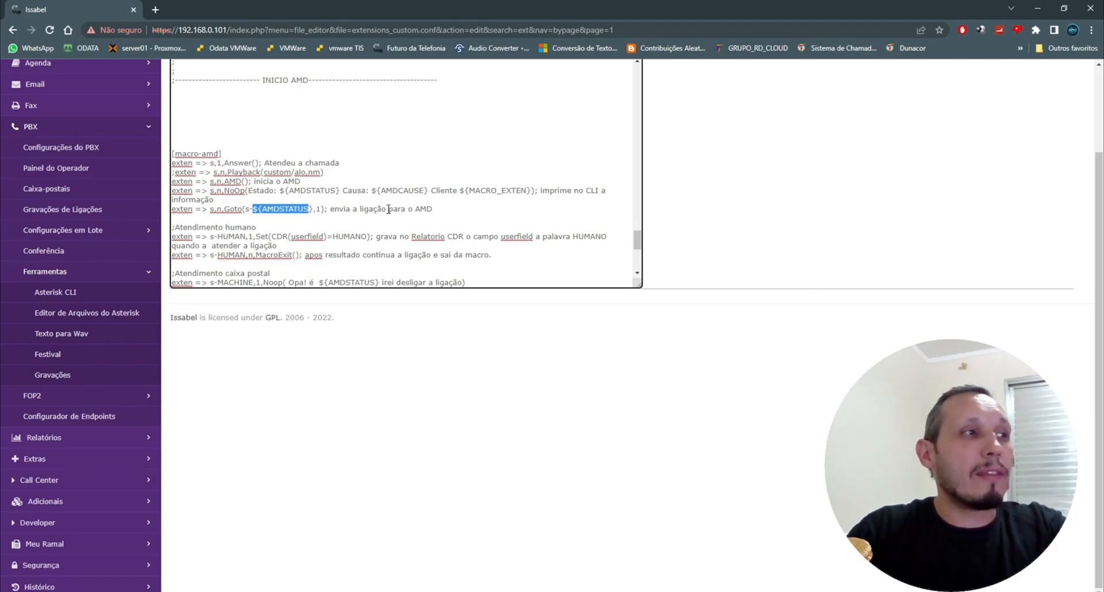
pyautogui.scroll(-1, 498, 174)
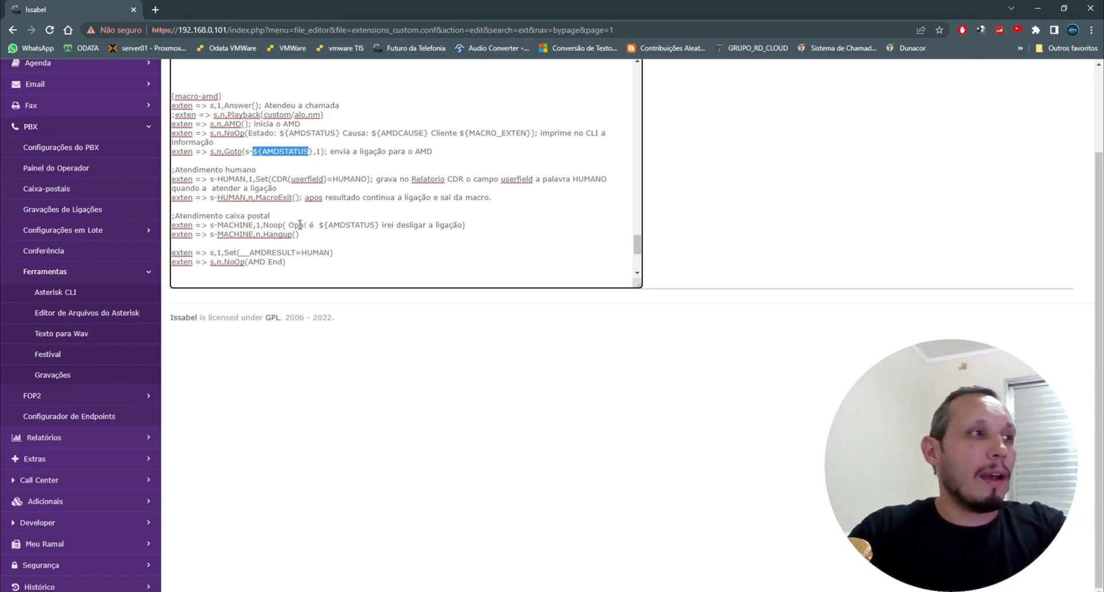
# Step: Insert the word "uma" after "é" in the caixa postal Noop message of the macro
pyautogui.moveTo(323, 225); pyautogui.dragTo(387, 224)
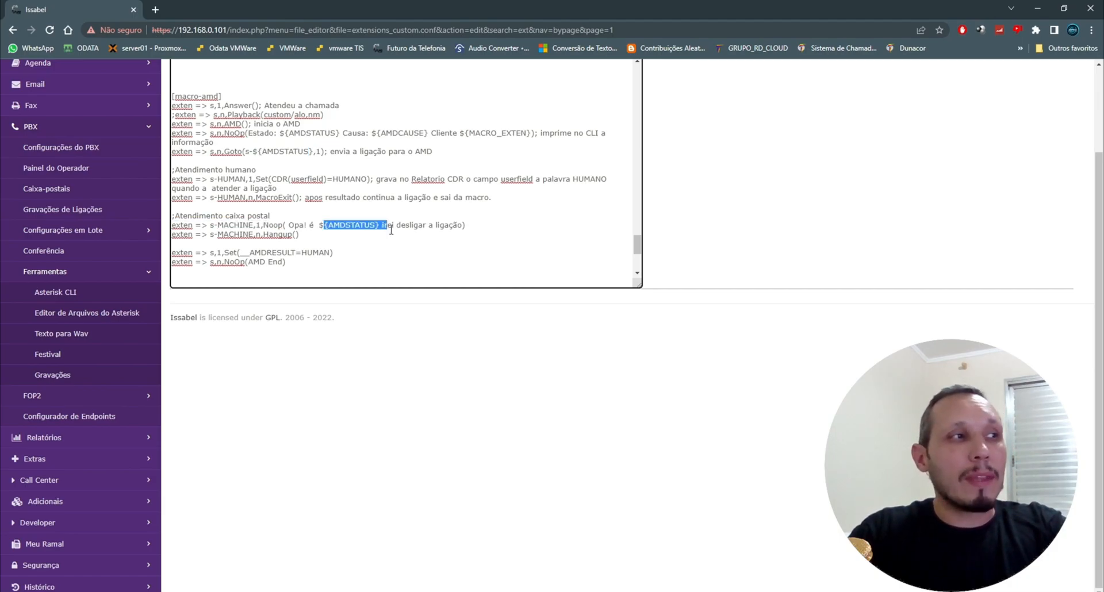
pyautogui.click(319, 226)
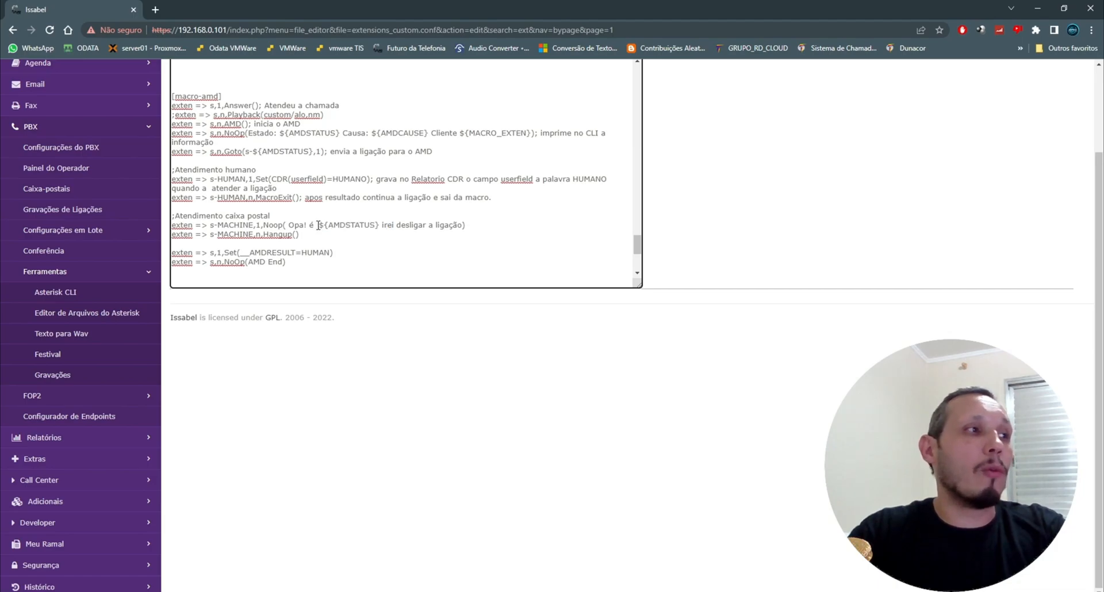
pyautogui.write('uma')
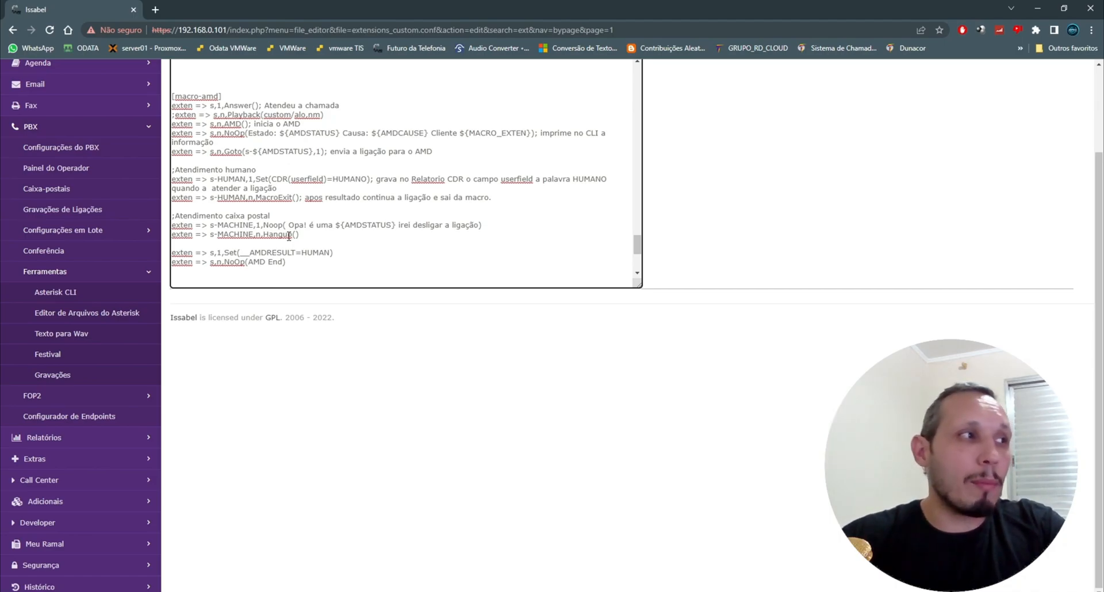
# Step: Highlight the Hangup, CDR userfield and __AMDRESULT=HUMAN lines of the macro to review them
pyautogui.moveTo(299, 234); pyautogui.dragTo(171, 235)
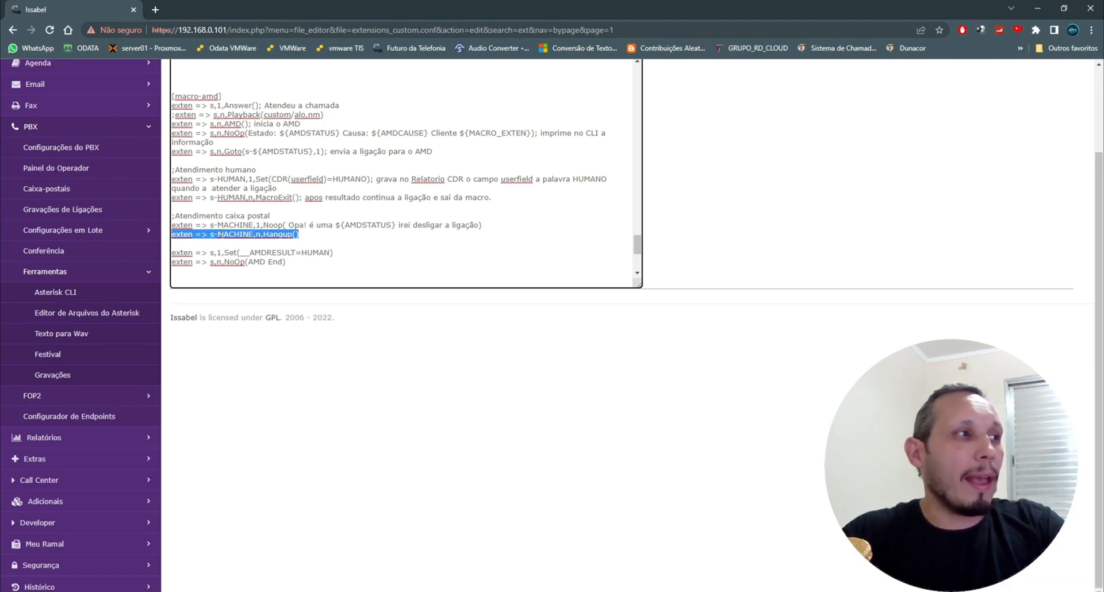
pyautogui.moveTo(260, 179); pyautogui.dragTo(367, 179)
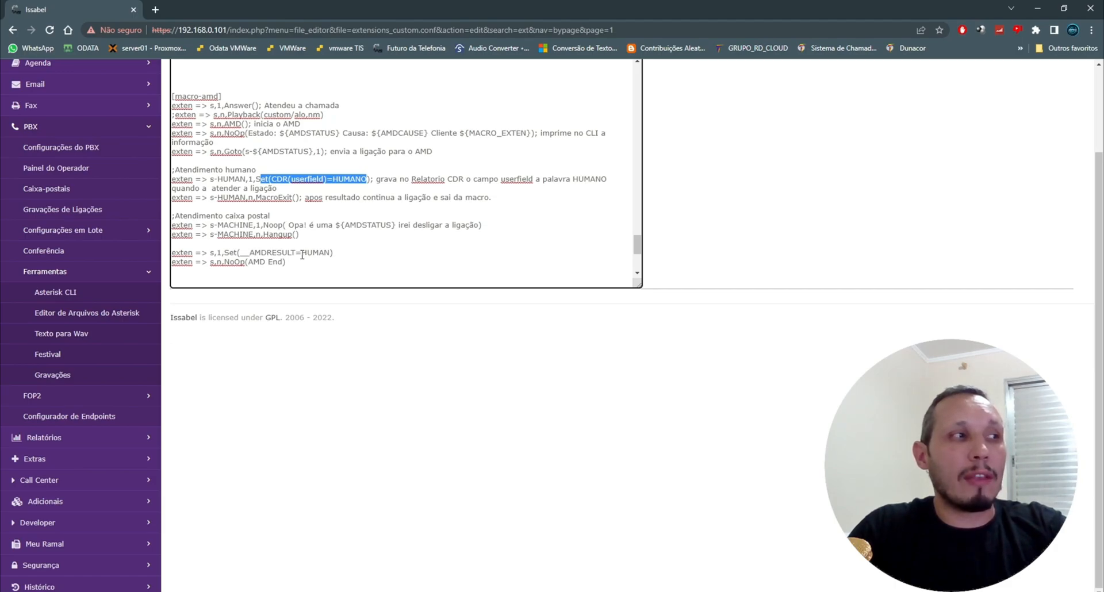
pyautogui.moveTo(335, 254); pyautogui.dragTo(171, 253)
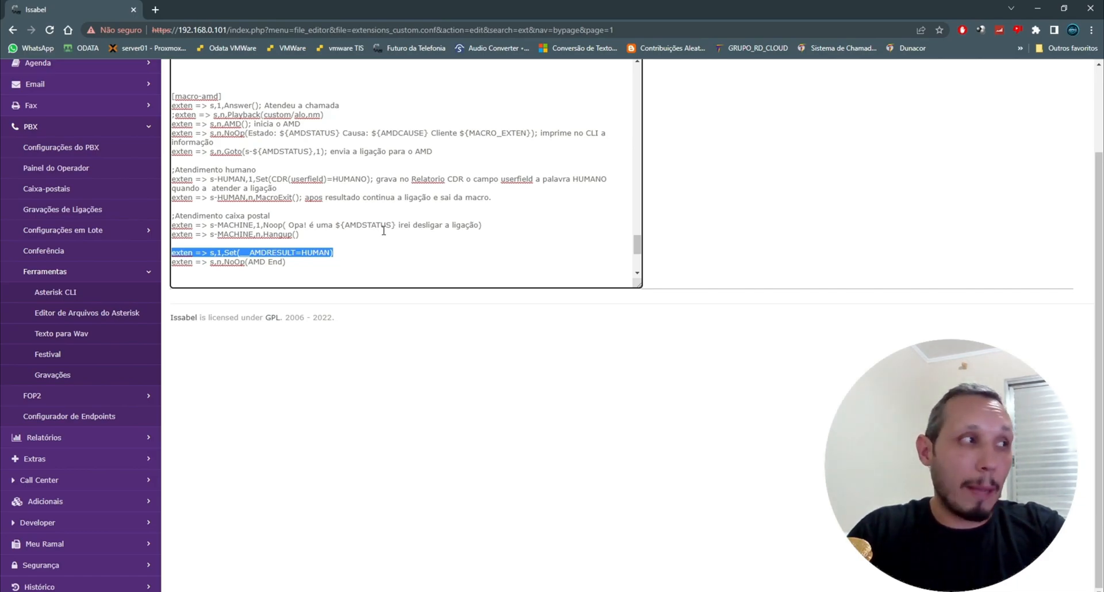
# Step: Save extensions_custom.conf and reload Asterisk
pyautogui.scroll(5, 506, 242)
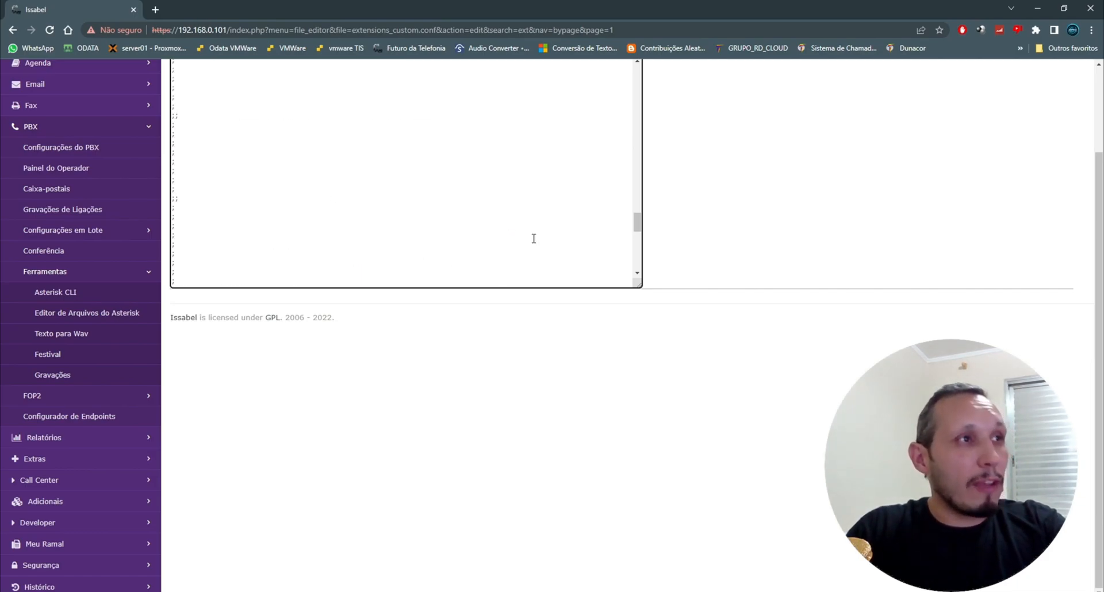
pyautogui.scroll(2, 748, 233)
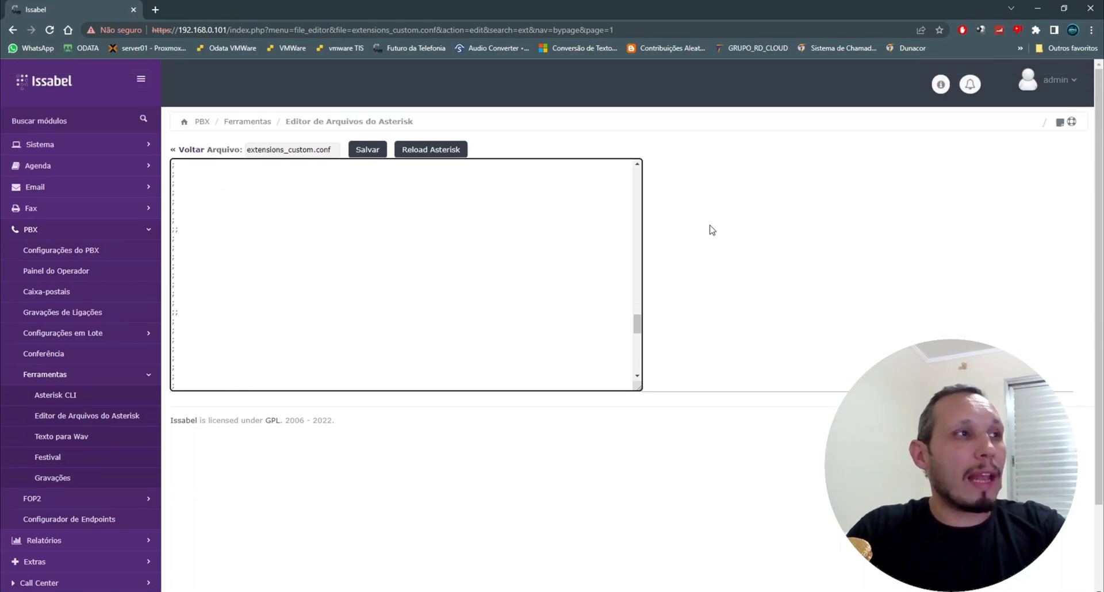
pyautogui.click(371, 151)
pyautogui.click(446, 159)
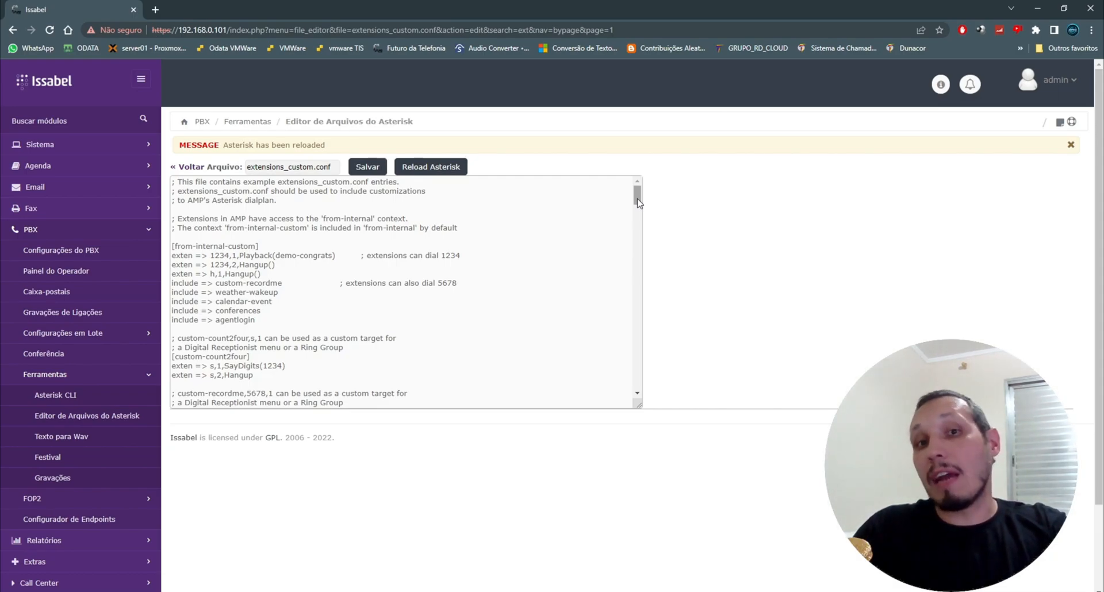
# Step: Open the PBX configuration's trunk list and edit the saida SIP trunk
pyautogui.click(80, 259)
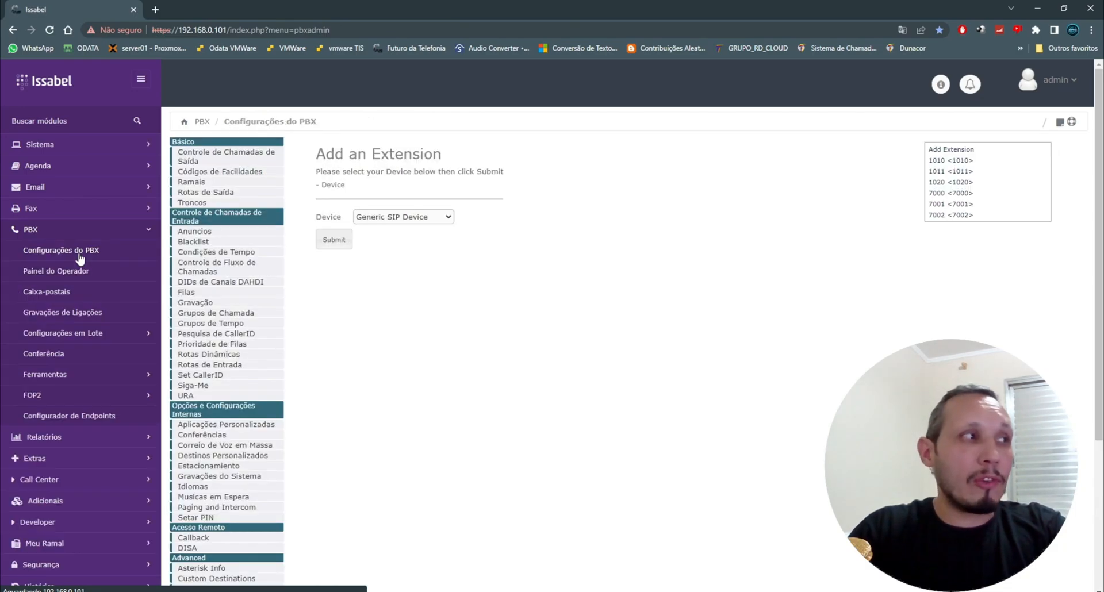
pyautogui.click(206, 204)
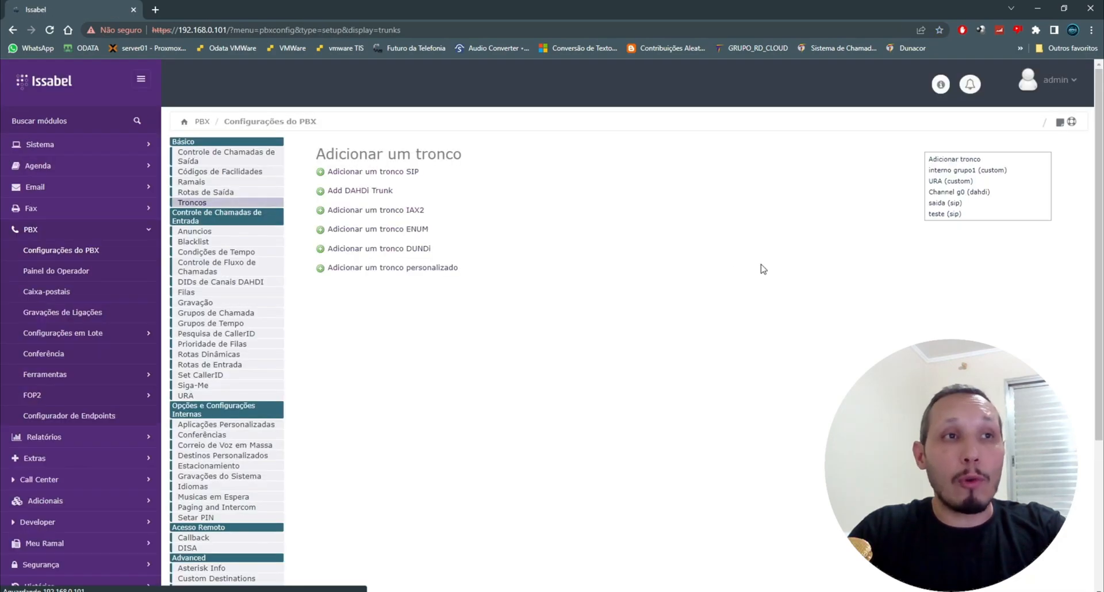
pyautogui.click(938, 205)
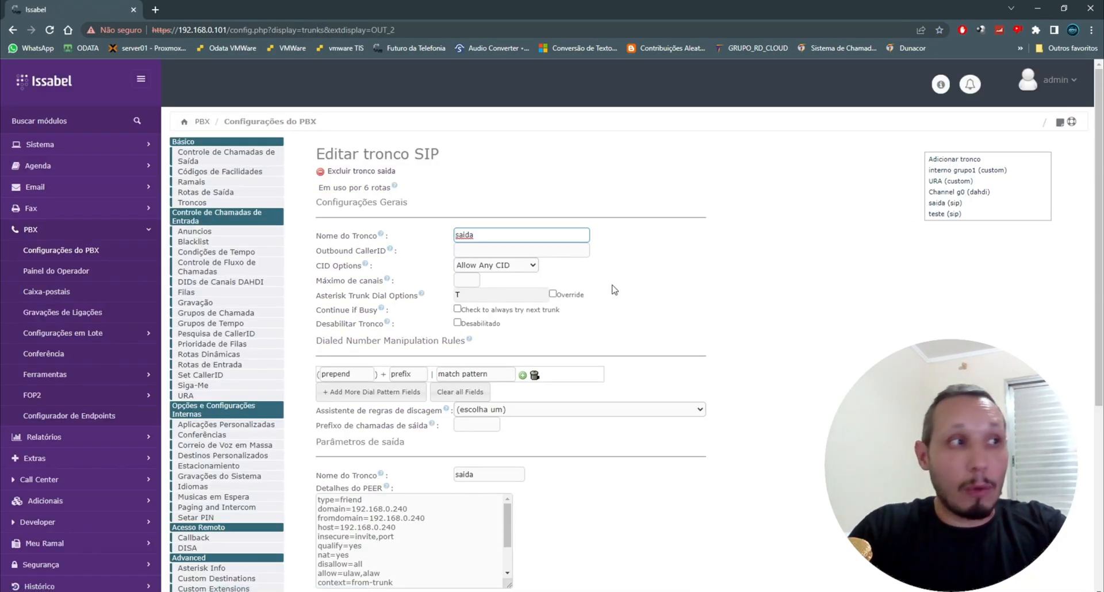
# Step: Enable Override and set the Asterisk Trunk Dial Options to TtrM(amd)
pyautogui.click(553, 294)
pyautogui.click(534, 292)
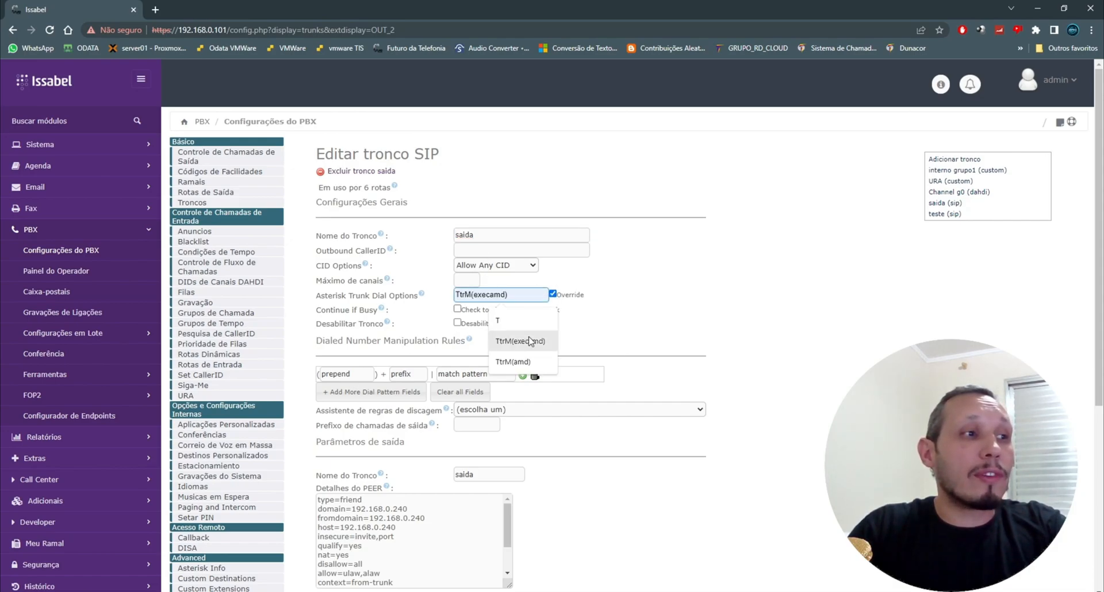
pyautogui.click(525, 363)
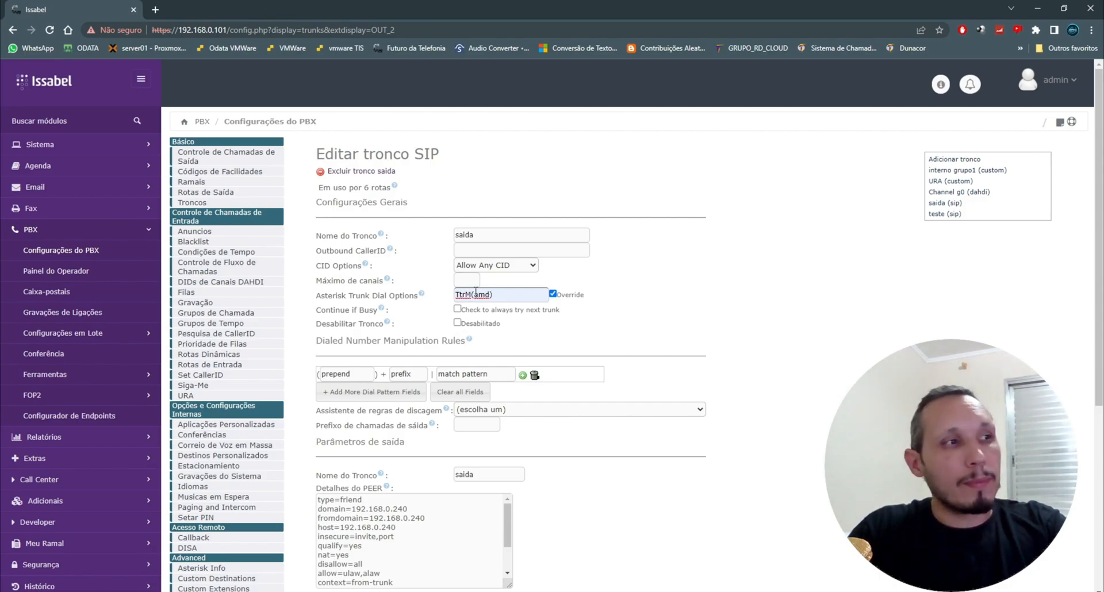
pyautogui.moveTo(475, 294); pyautogui.dragTo(490, 293)
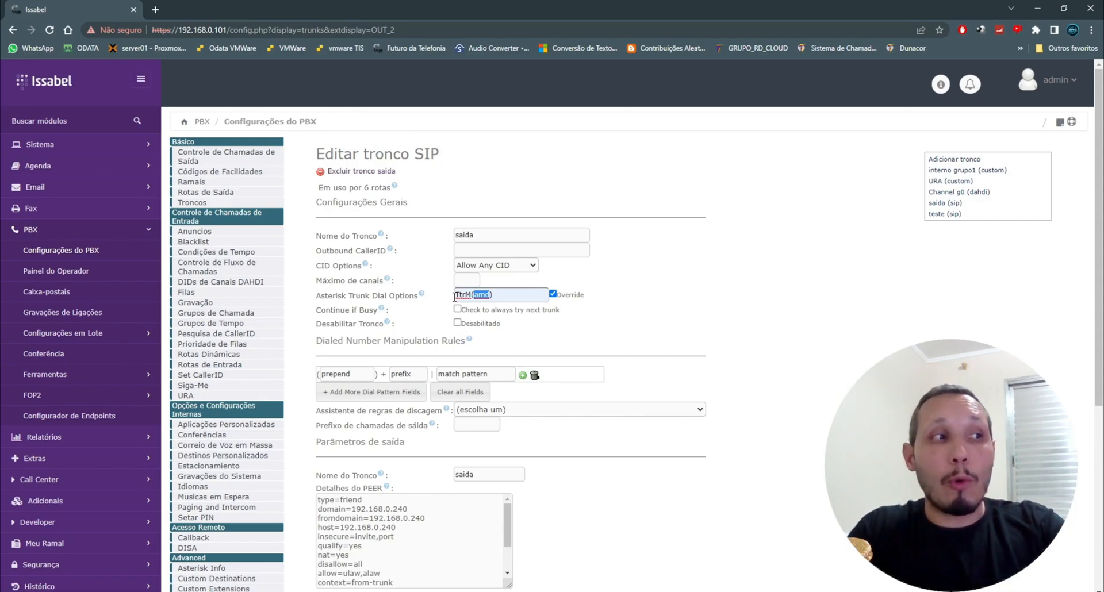
pyautogui.moveTo(509, 292); pyautogui.dragTo(438, 301)
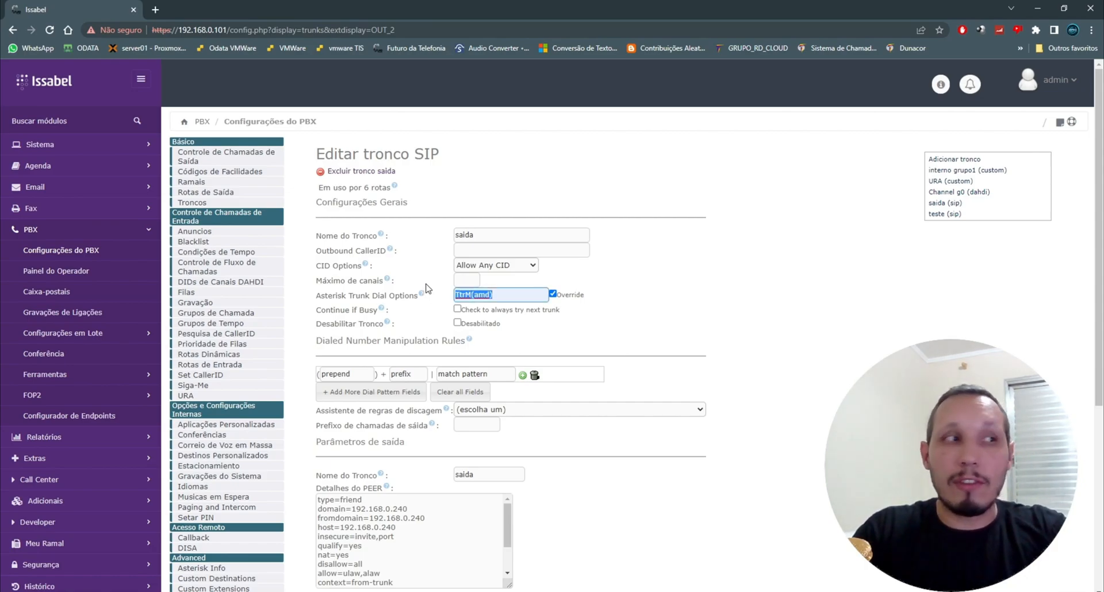
# Step: Submit the saida trunk changes and confirm the Outbound CallerID warning
pyautogui.scroll(-5, 629, 225)
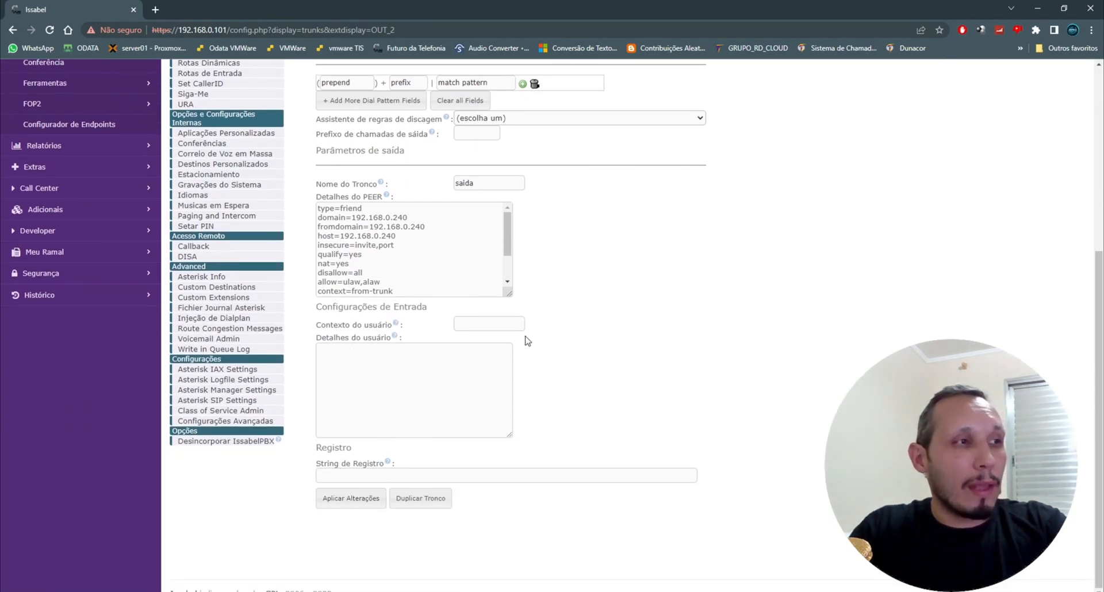
pyautogui.click(352, 499)
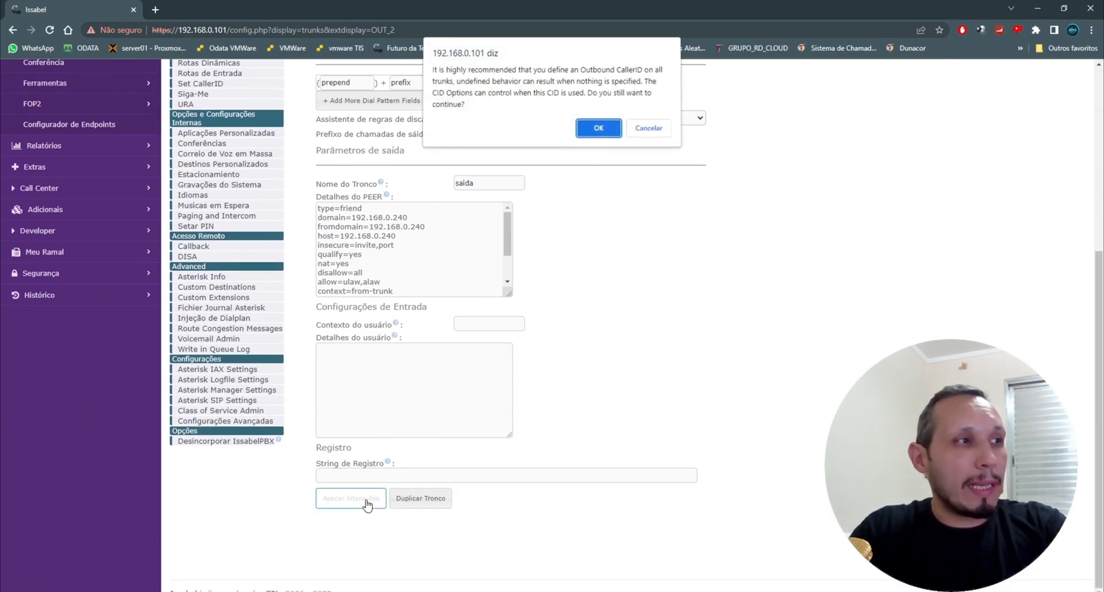
pyautogui.click(598, 129)
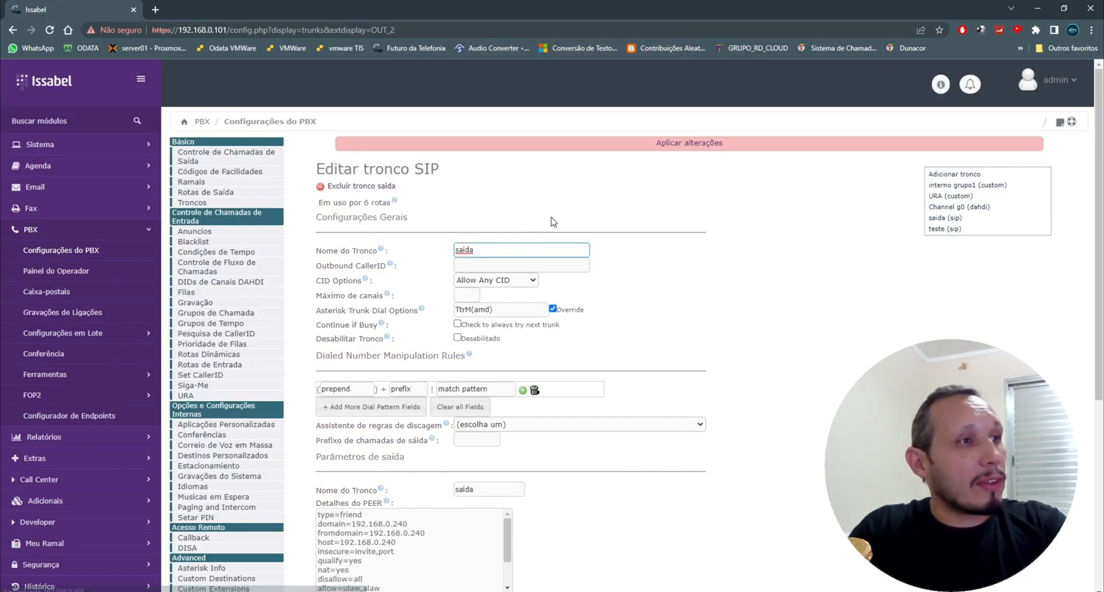
# Step: In the PBX Advanced Settings, paste TtrM(amd) into Asterisk Outbound Trunk Dial Options
pyautogui.scroll(-5, 432, 263)
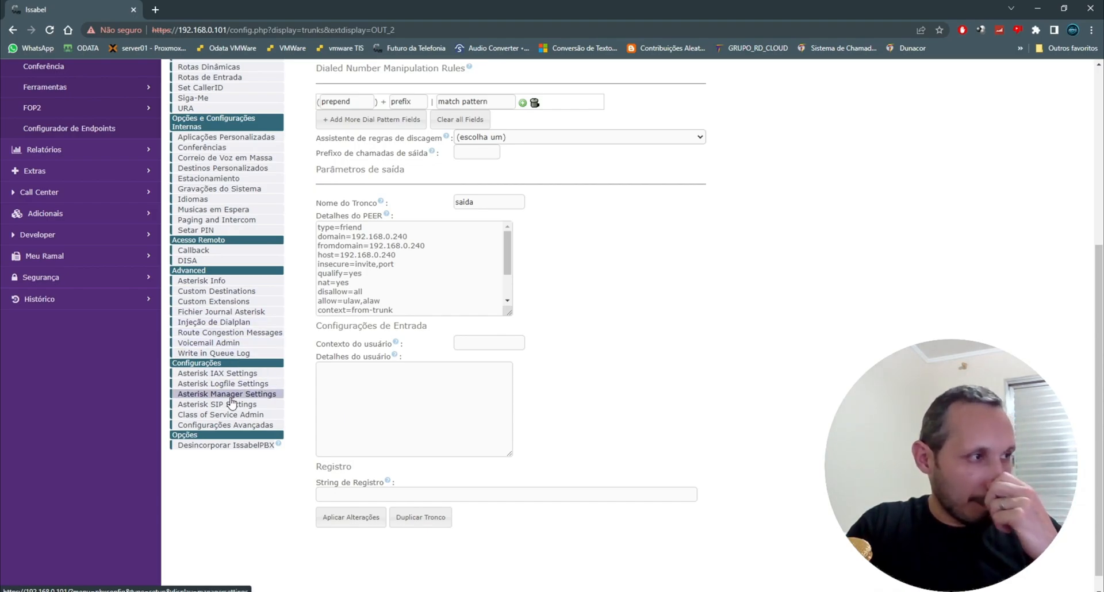
pyautogui.click(237, 427)
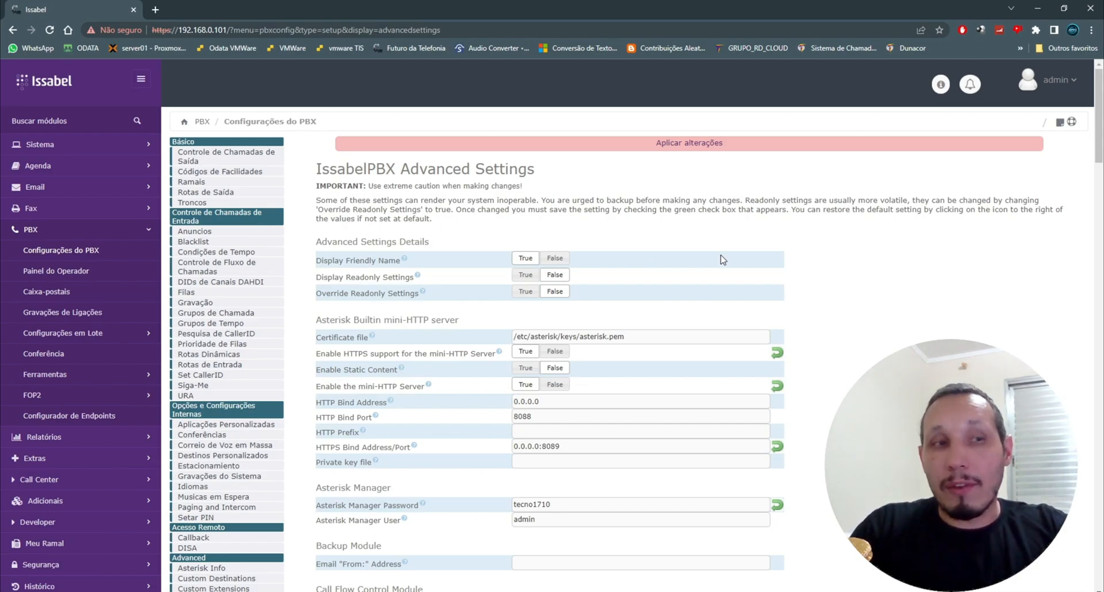
pyautogui.scroll(-20, 723, 260)
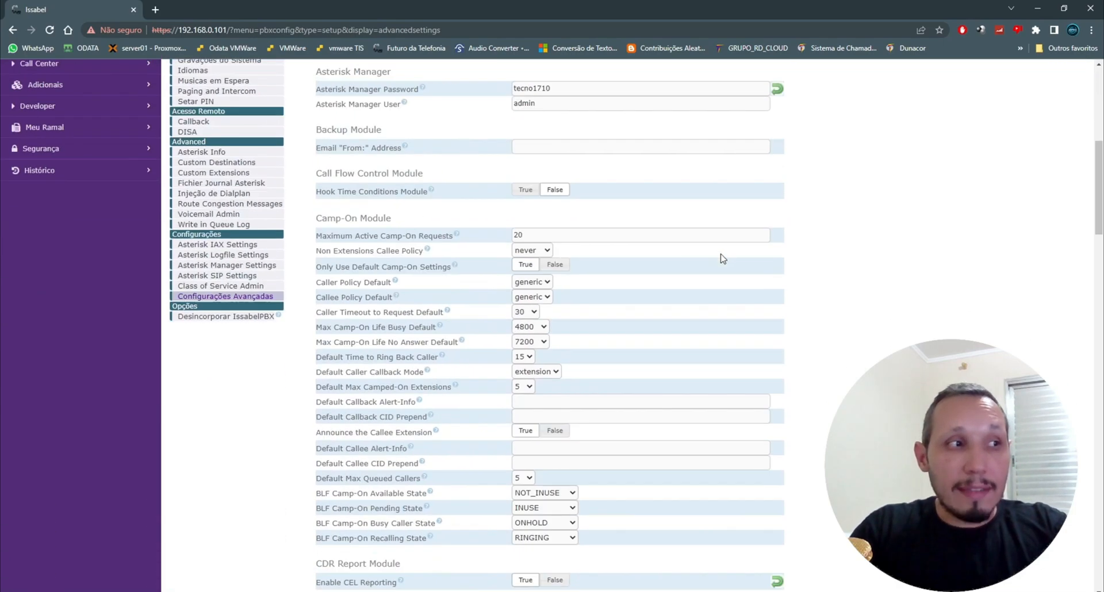
pyautogui.scroll(-20, 722, 254)
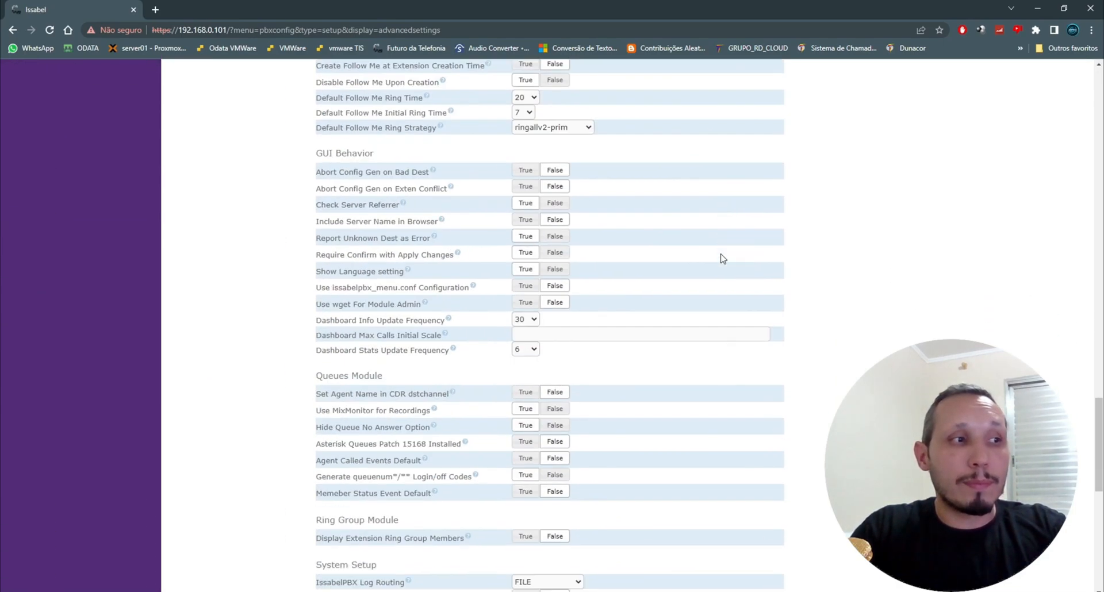
pyautogui.scroll(-3, 723, 259)
pyautogui.scroll(6, 723, 259)
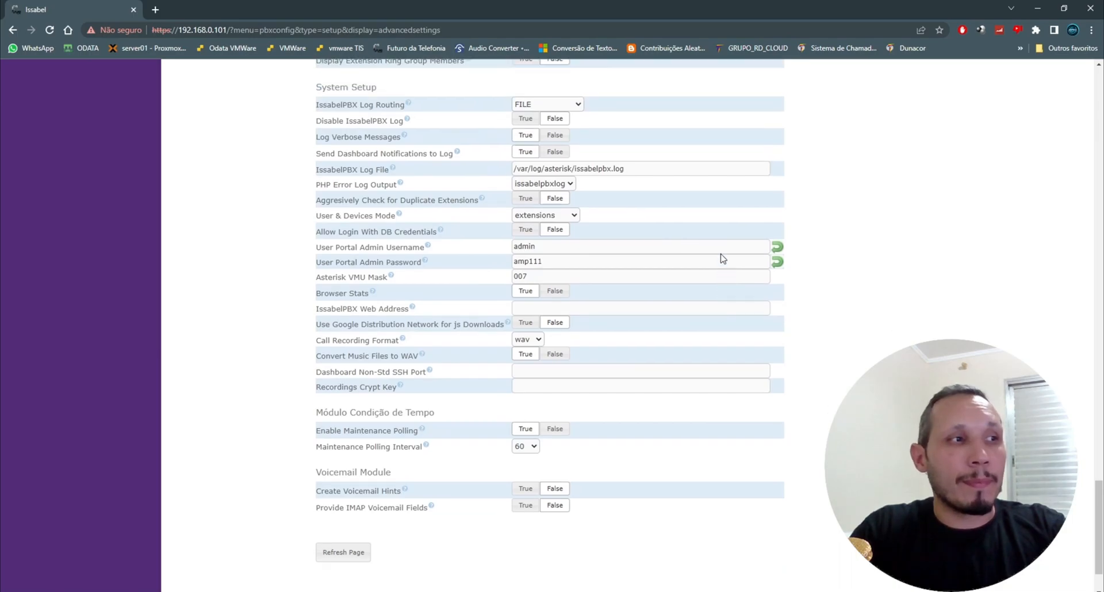
pyautogui.scroll(8, 723, 259)
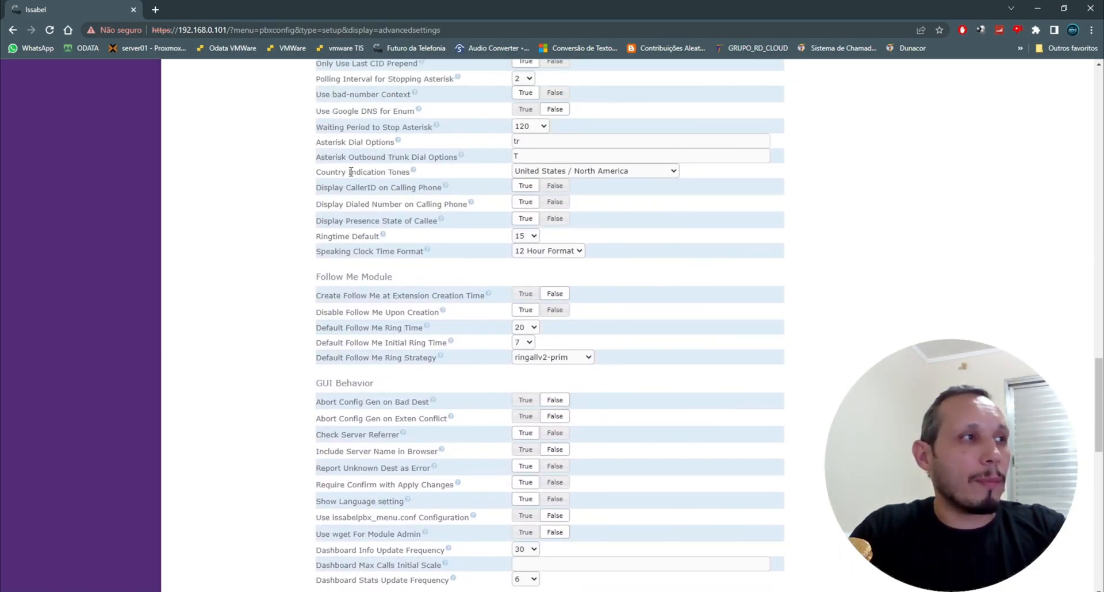
pyautogui.moveTo(317, 160); pyautogui.dragTo(461, 160)
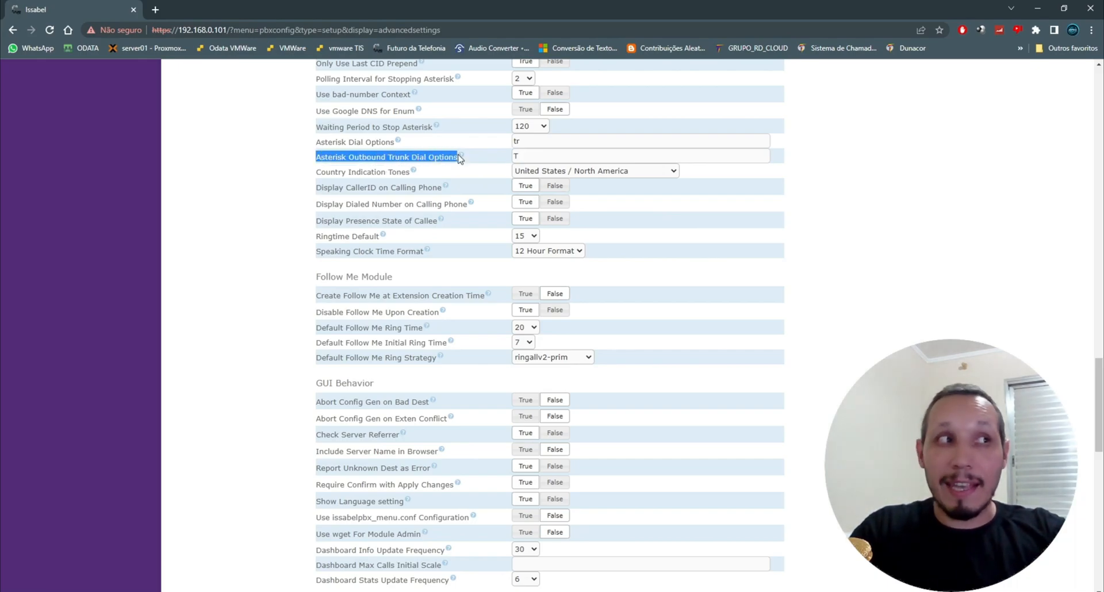
pyautogui.click(529, 154)
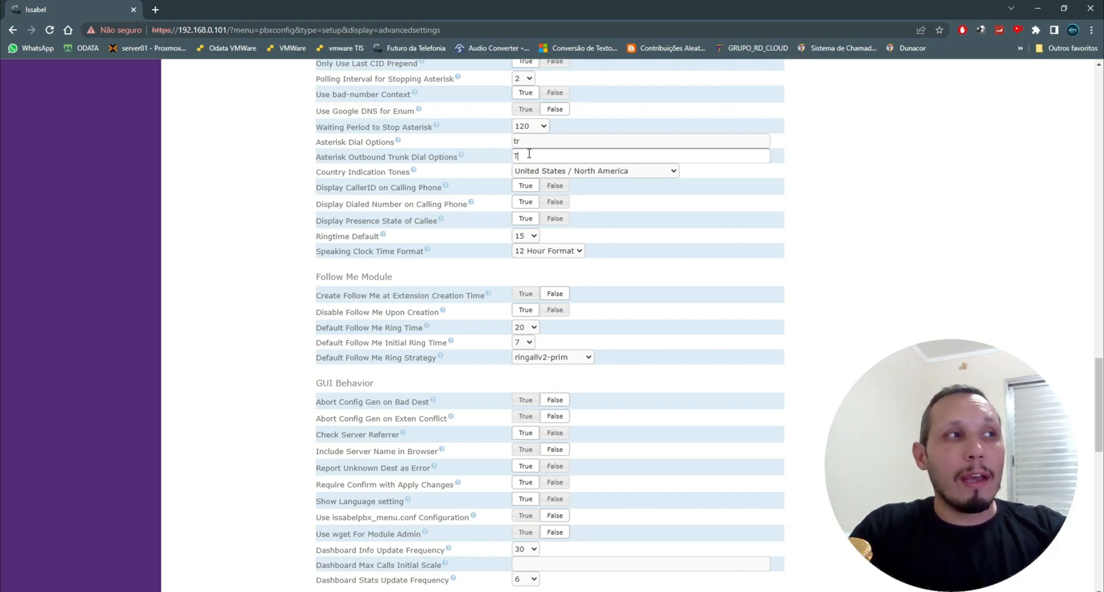
pyautogui.doubleClick(515, 155)
pyautogui.write('TtrM(amd)')
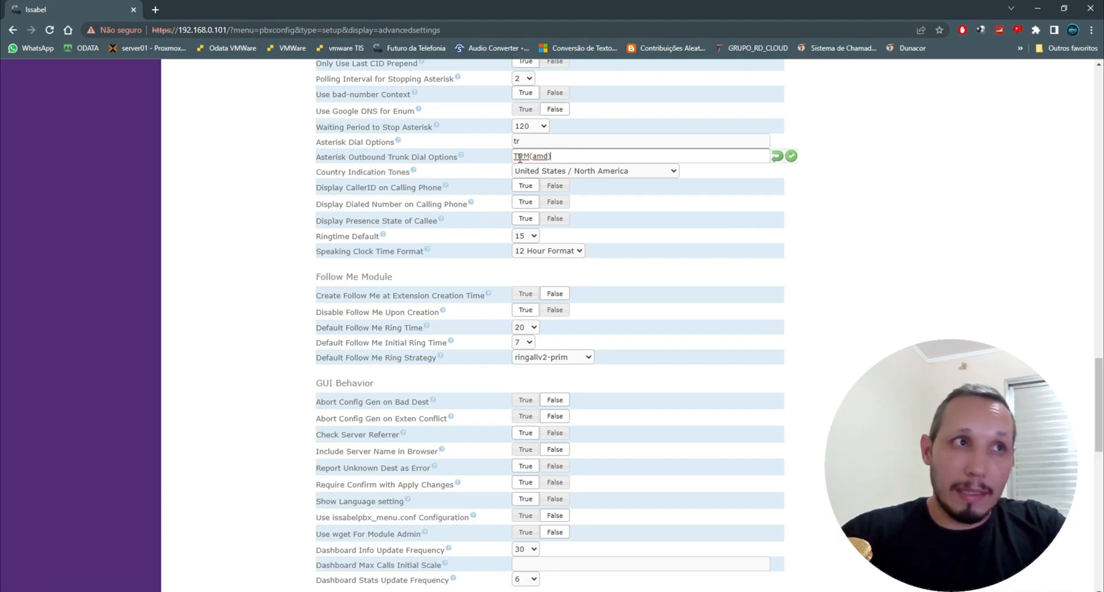
# Step: Reload the Advanced Settings page and apply the pending PBX configuration changes
pyautogui.scroll(12, 855, 202)
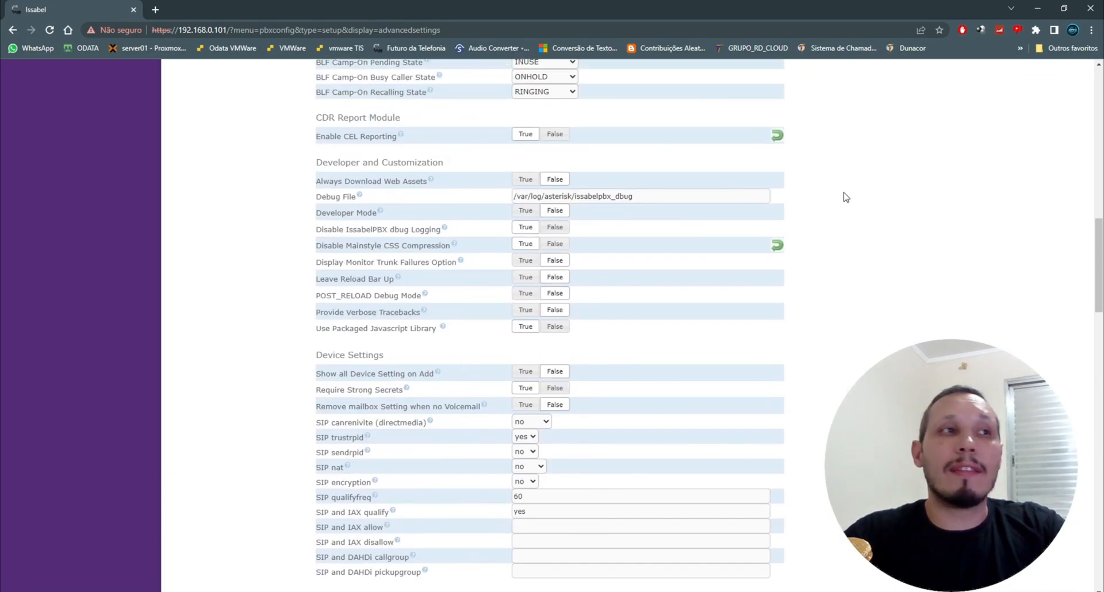
pyautogui.scroll(10, 748, 172)
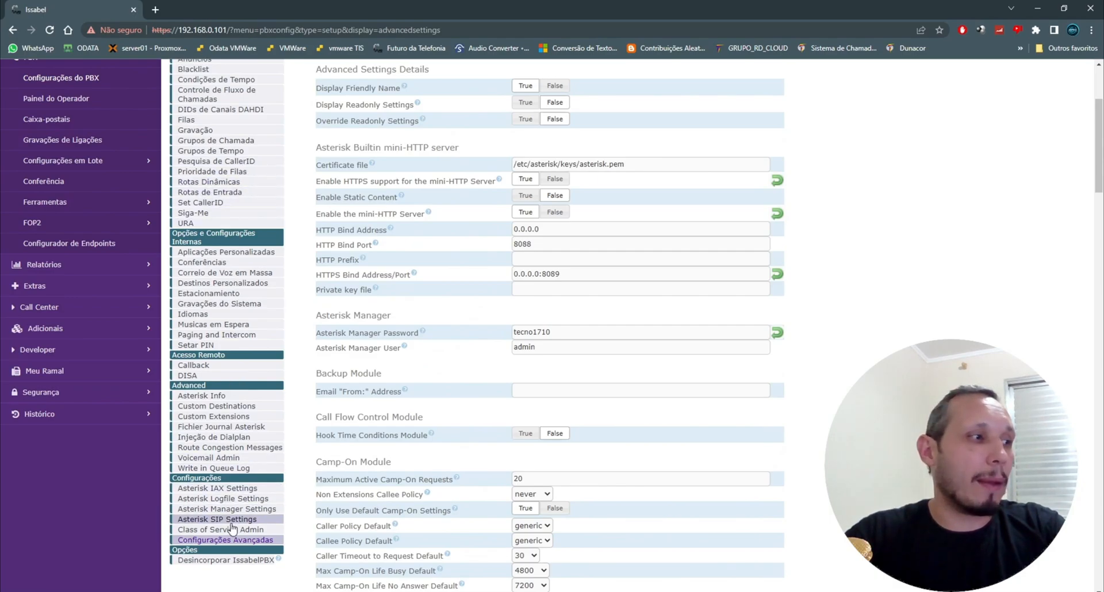
pyautogui.click(229, 541)
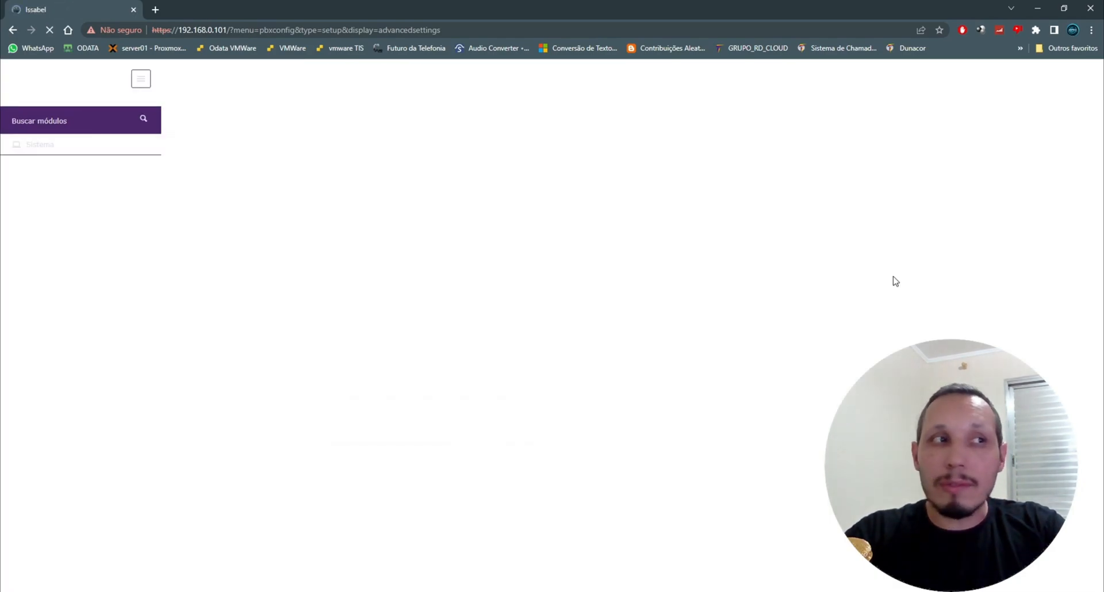
pyautogui.scroll(-15, 817, 281)
pyautogui.scroll(-8, 817, 281)
pyautogui.scroll(11, 816, 280)
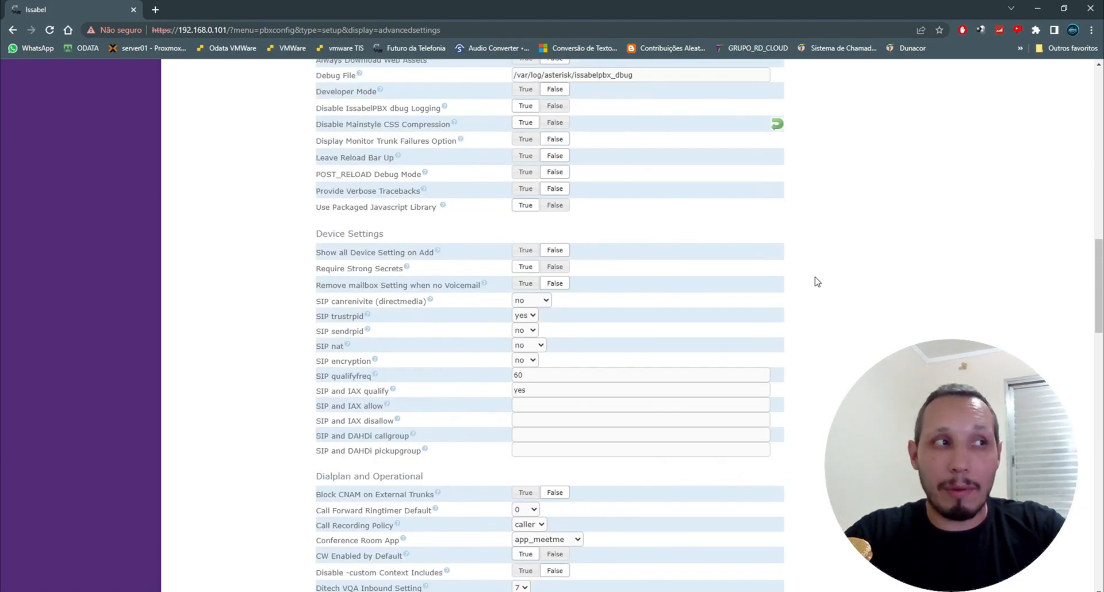
pyautogui.scroll(10, 816, 280)
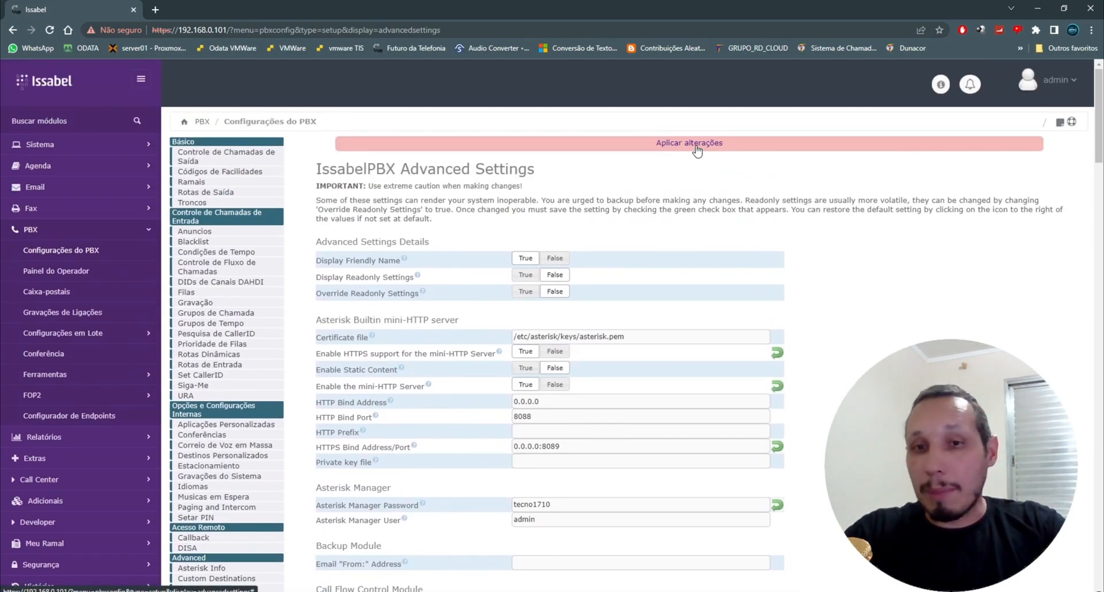
pyautogui.click(697, 148)
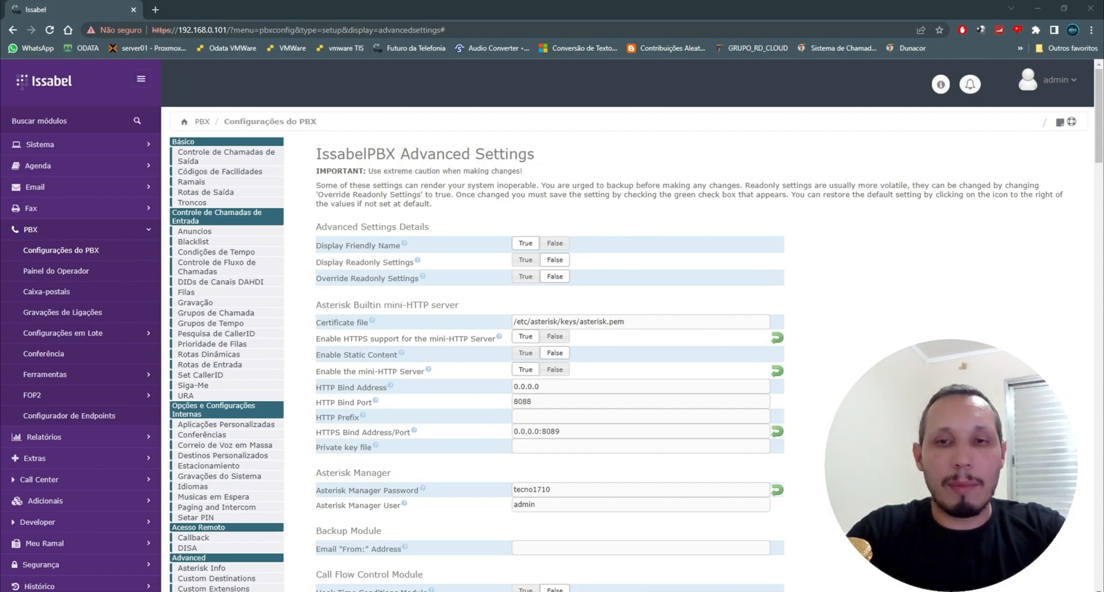
# Step: Open an SSH session to the server and log in as root with the account password
pyautogui.moveTo(1103, 242); pyautogui.dragTo(871, 294)
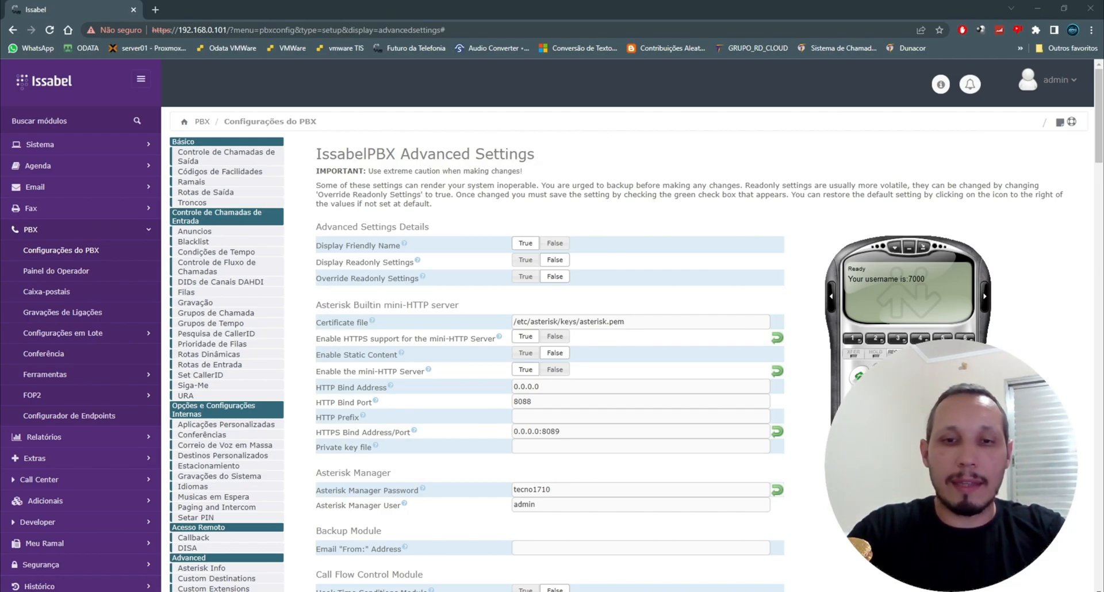
pyautogui.press('Return')
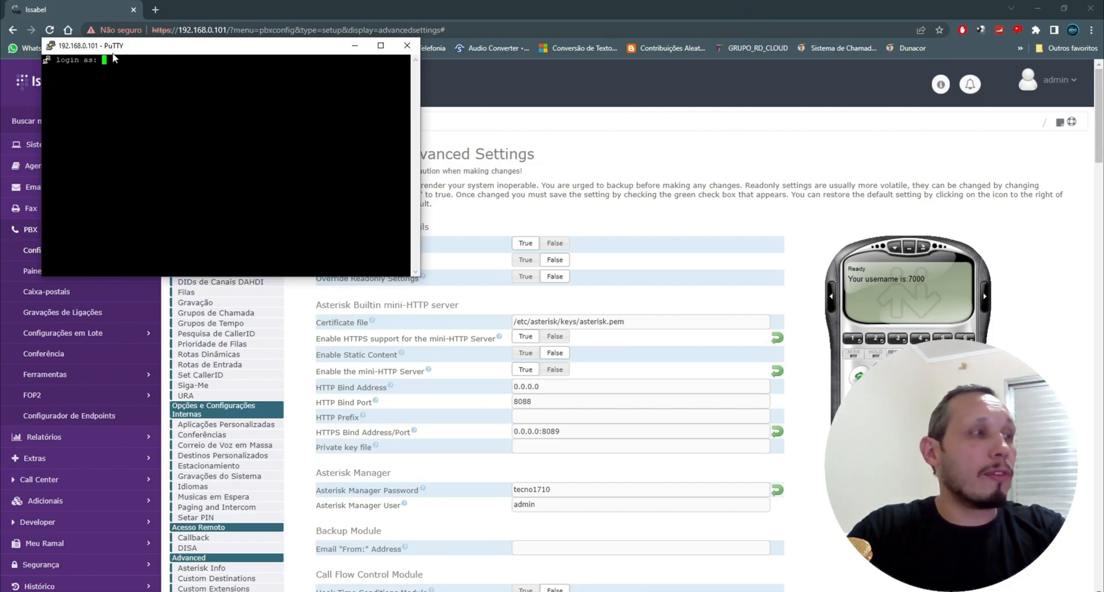
pyautogui.write('root')
pyautogui.press('Return')
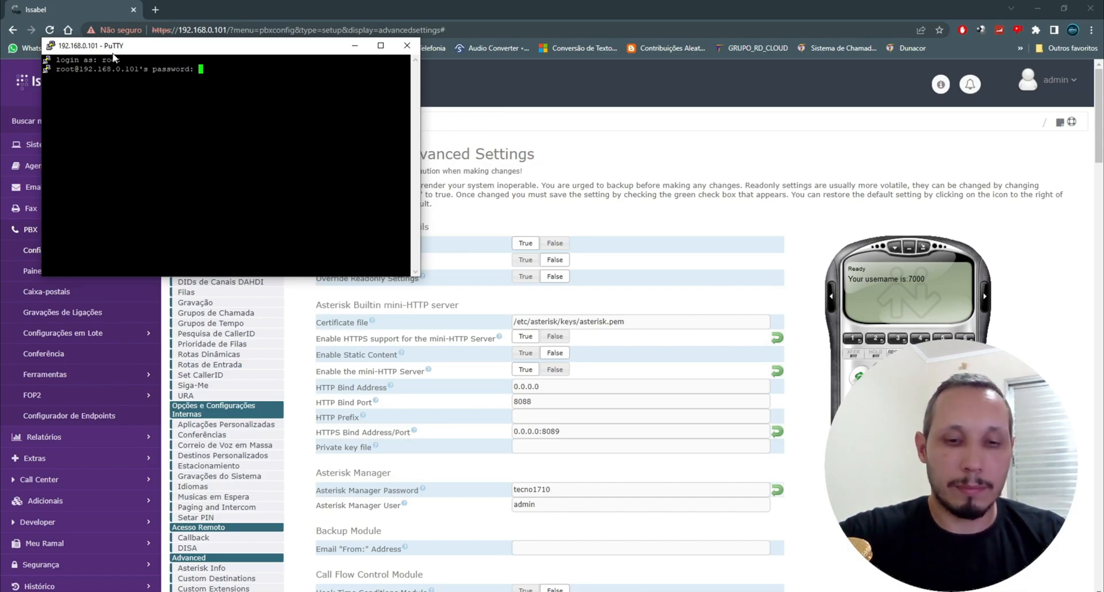
pyautogui.press('Return')
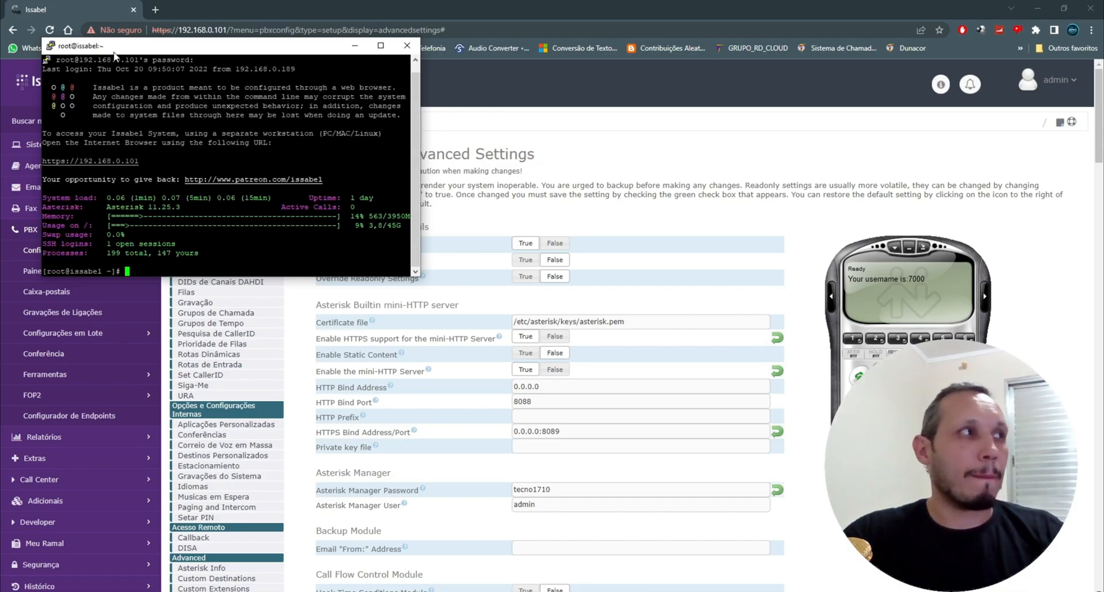
# Step: Maximize the terminal and open the Asterisk console with rasterisk at maximum verbosity
pyautogui.doubleClick(123, 46)
pyautogui.write('rasterisk ')
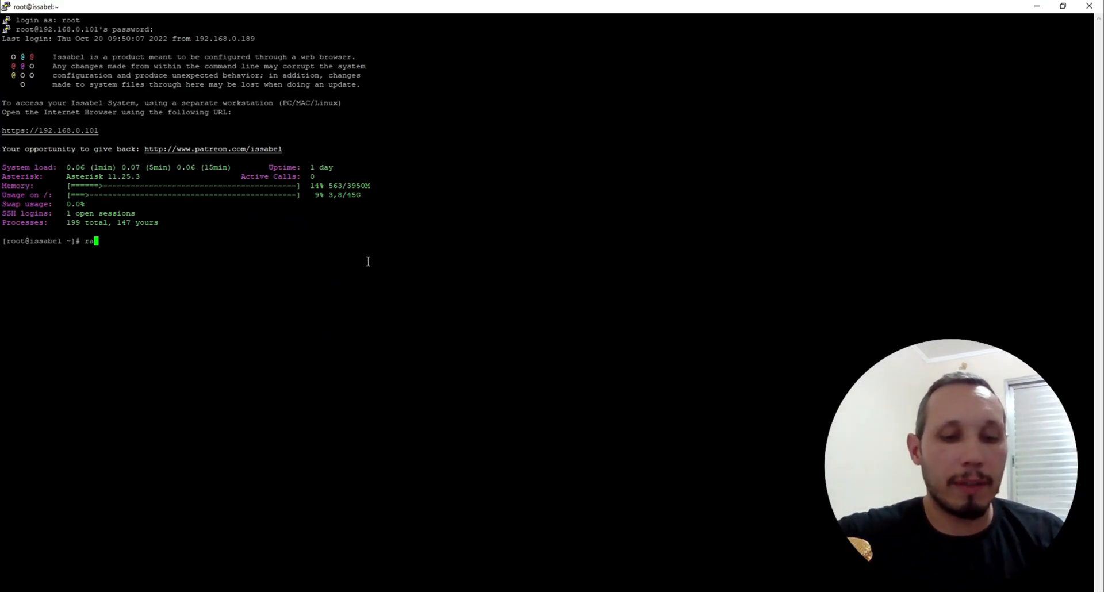
pyautogui.write('-v')
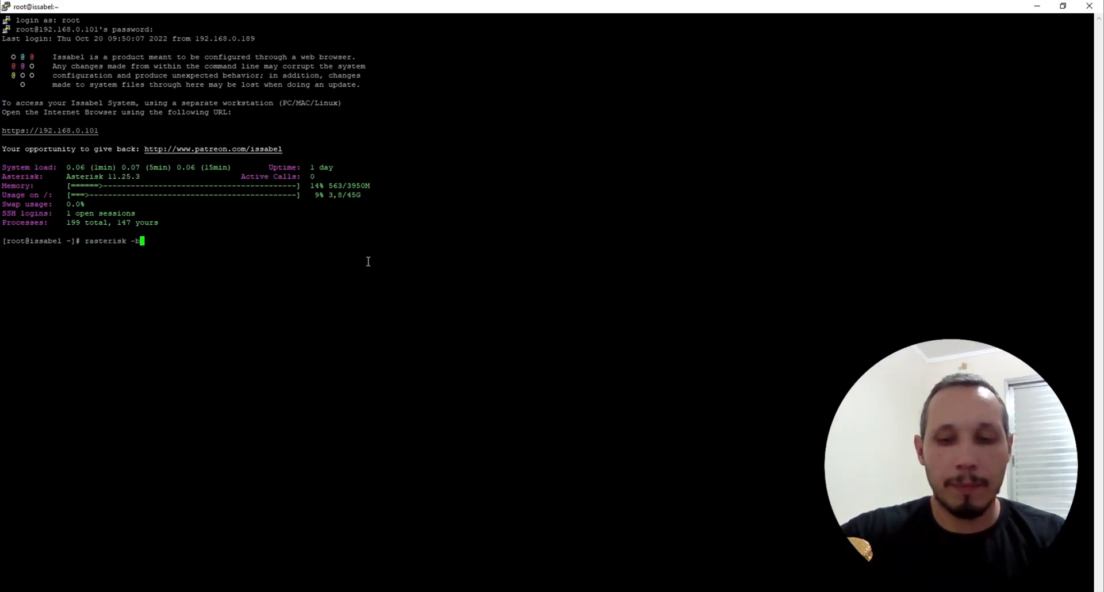
pyautogui.write('vvvvvvvvvvvvvvvvvvvvvvvvvvvvvvvv')
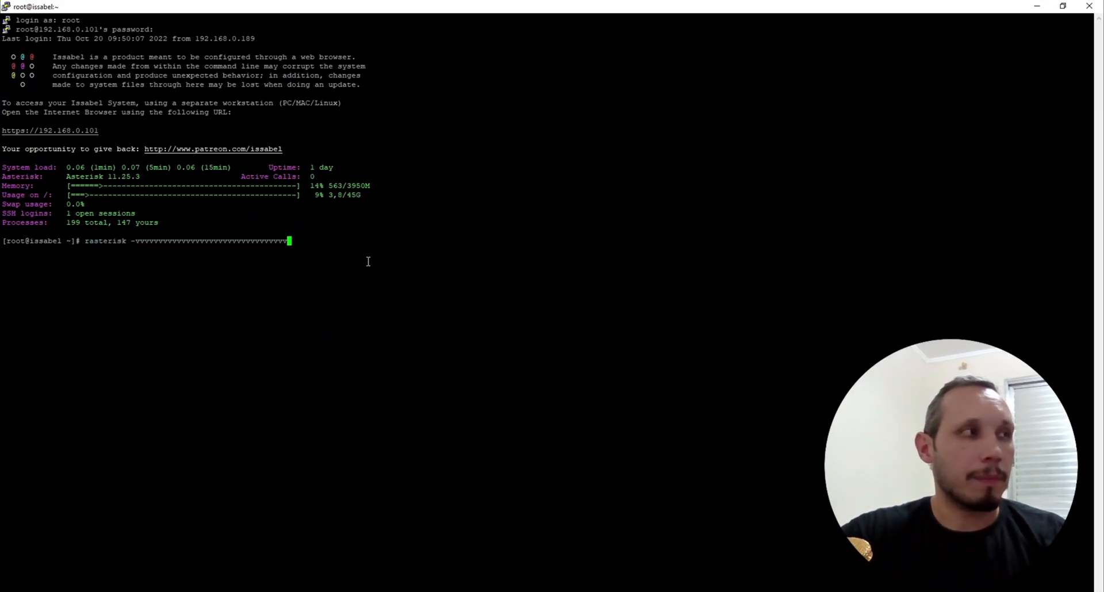
pyautogui.press('Return')
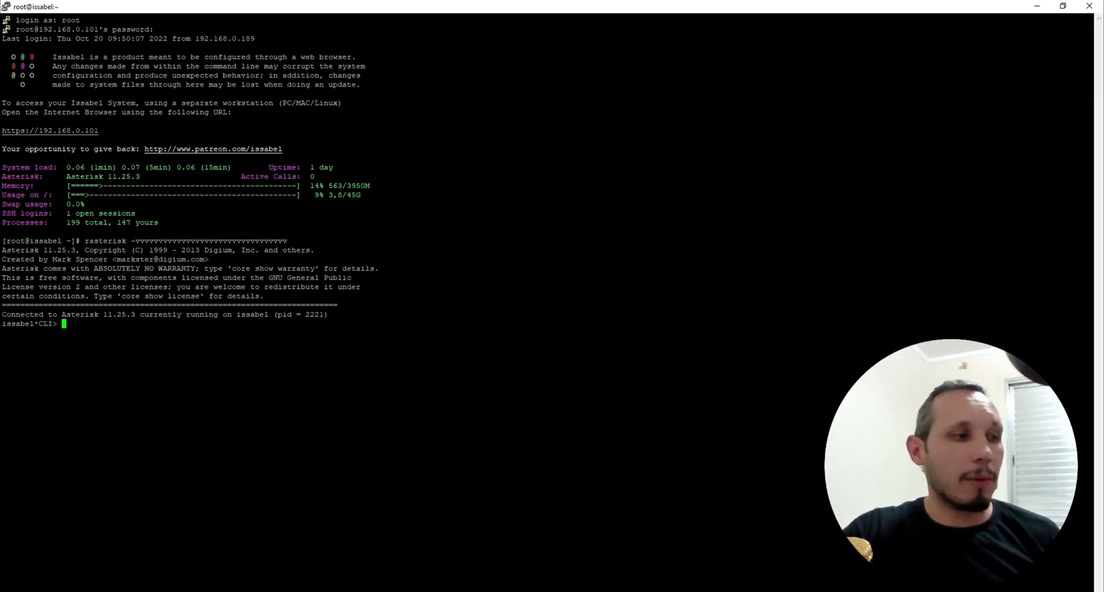
# Step: Place a test call from the softphone to an external number through the trunk
pyautogui.hotkey('alt', 'Tab')
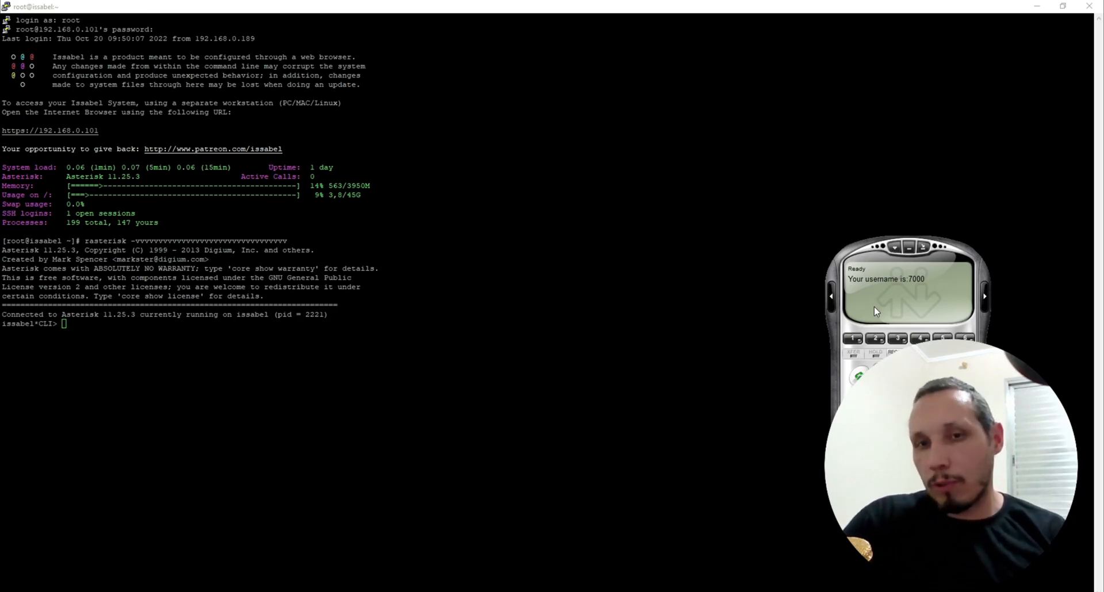
pyautogui.moveTo(899, 286); pyautogui.dragTo(462, 287)
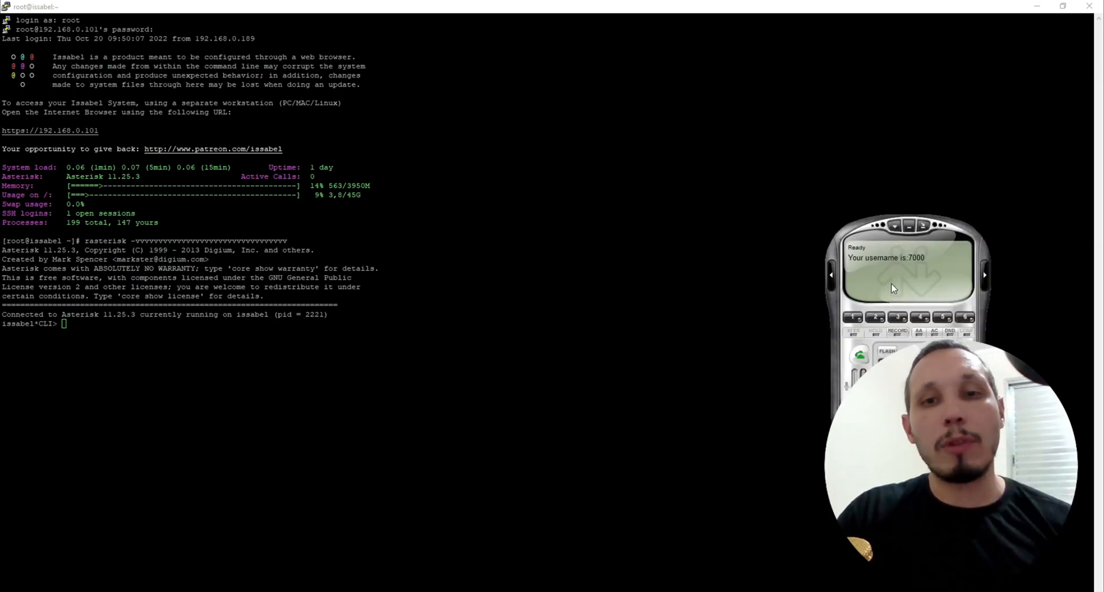
pyautogui.moveTo(893, 289); pyautogui.dragTo(900, 223)
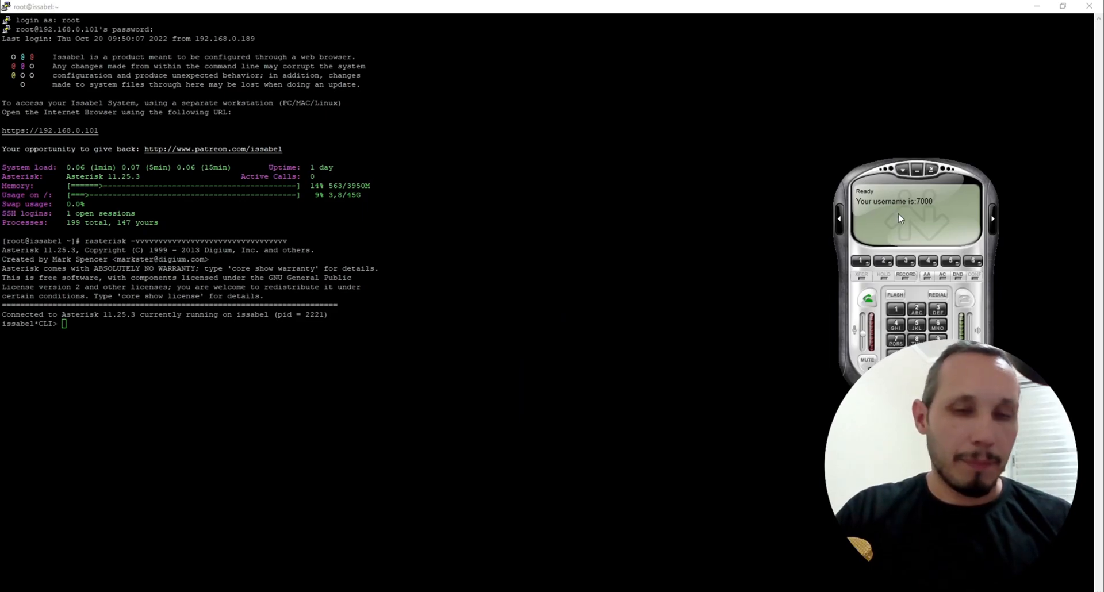
pyautogui.write('097')
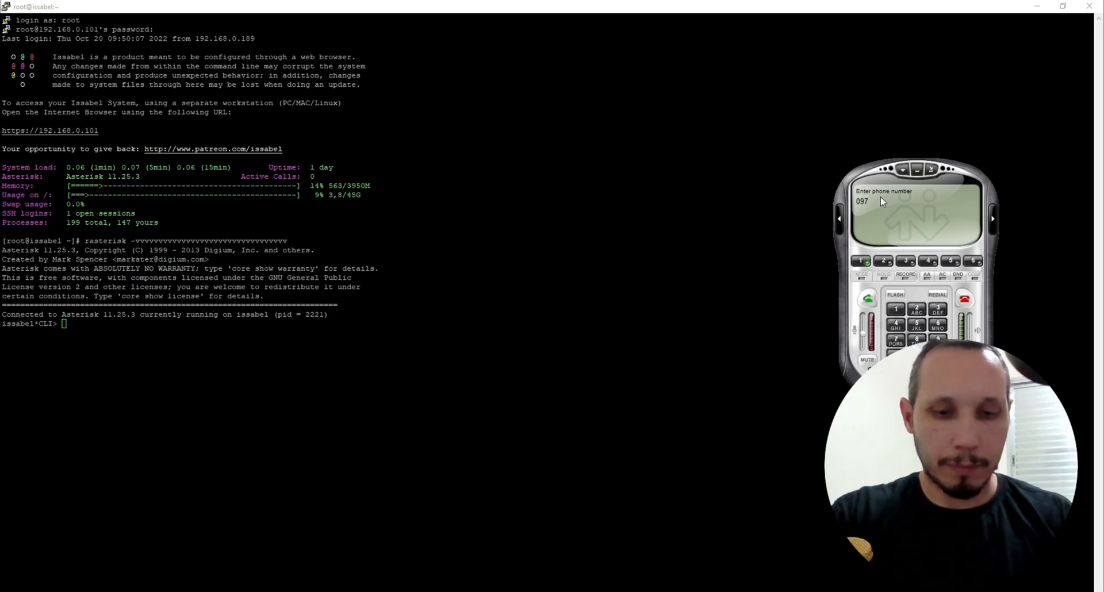
pyautogui.write('99361')
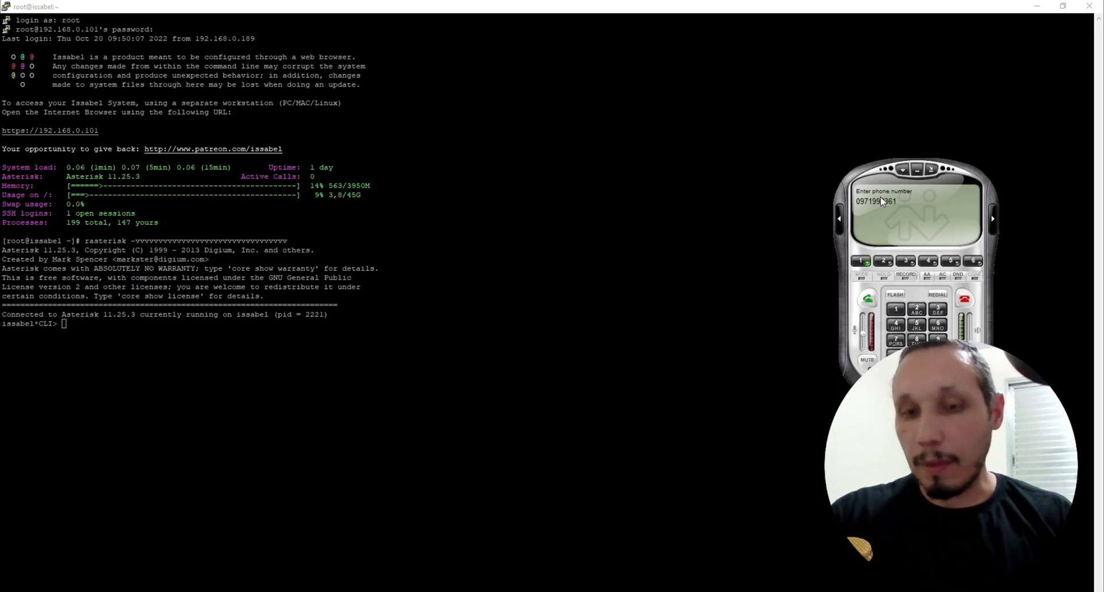
pyautogui.press('Return')
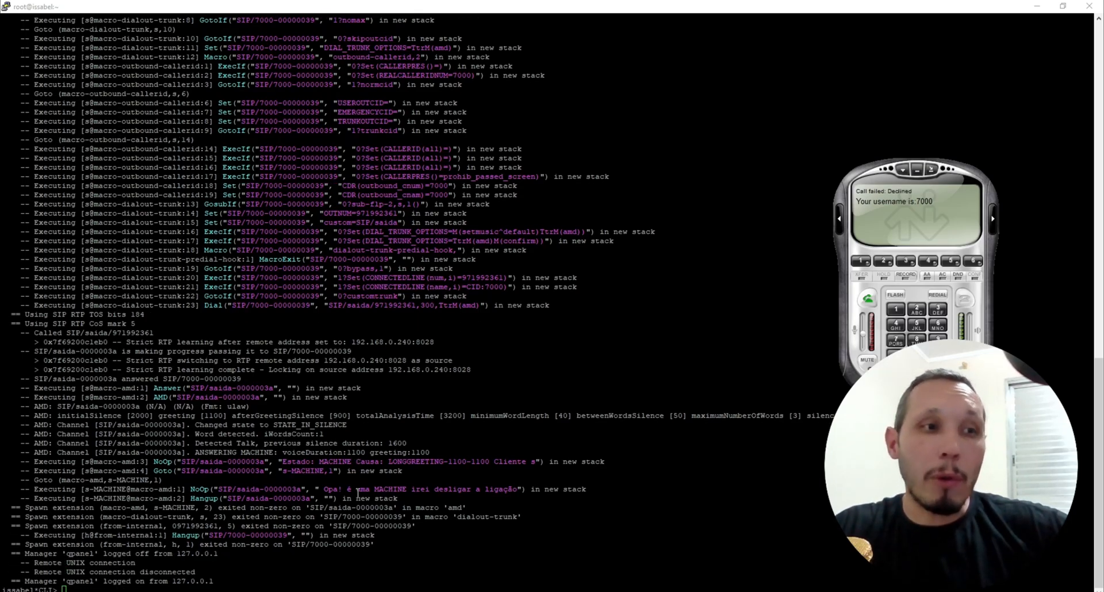
# Step: Open the call report in the web interface and highlight the latest call's status
pyautogui.click(197, 591)
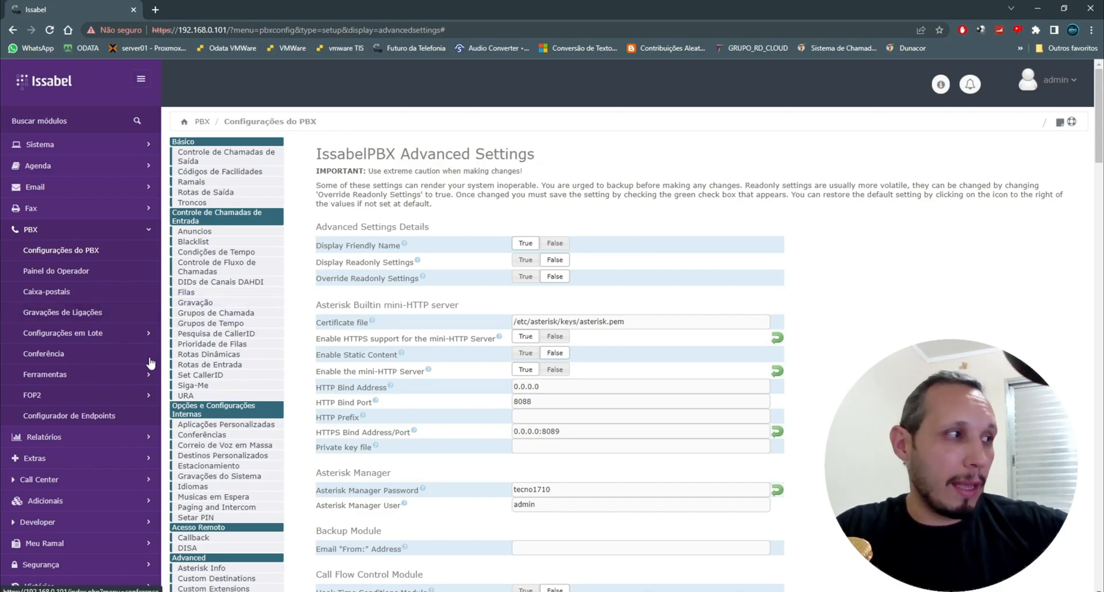
pyautogui.click(48, 438)
pyautogui.click(60, 271)
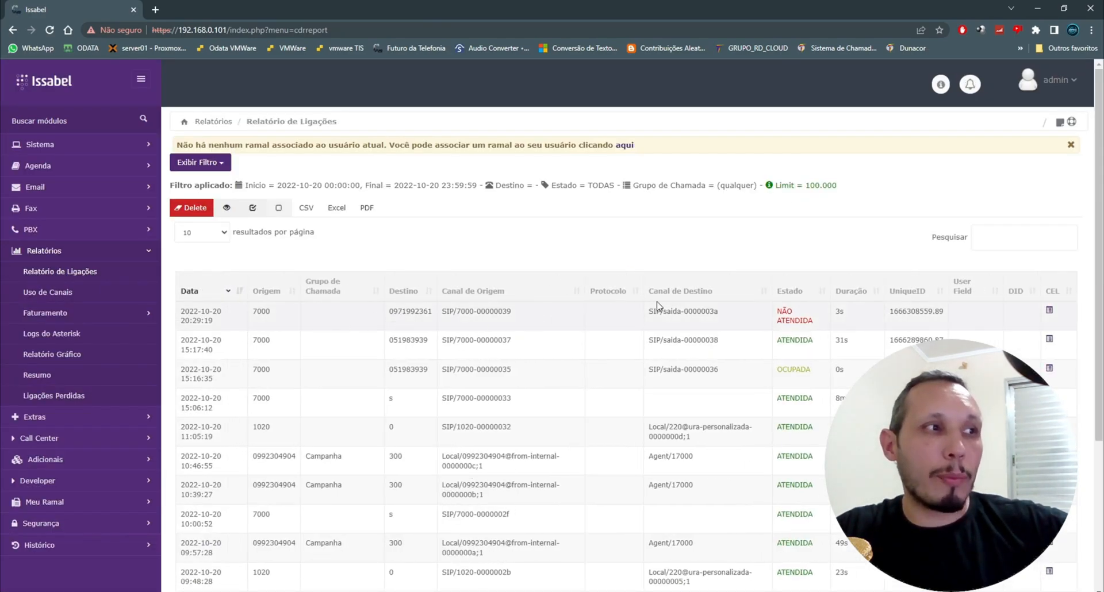
pyautogui.moveTo(777, 313); pyautogui.dragTo(819, 327)
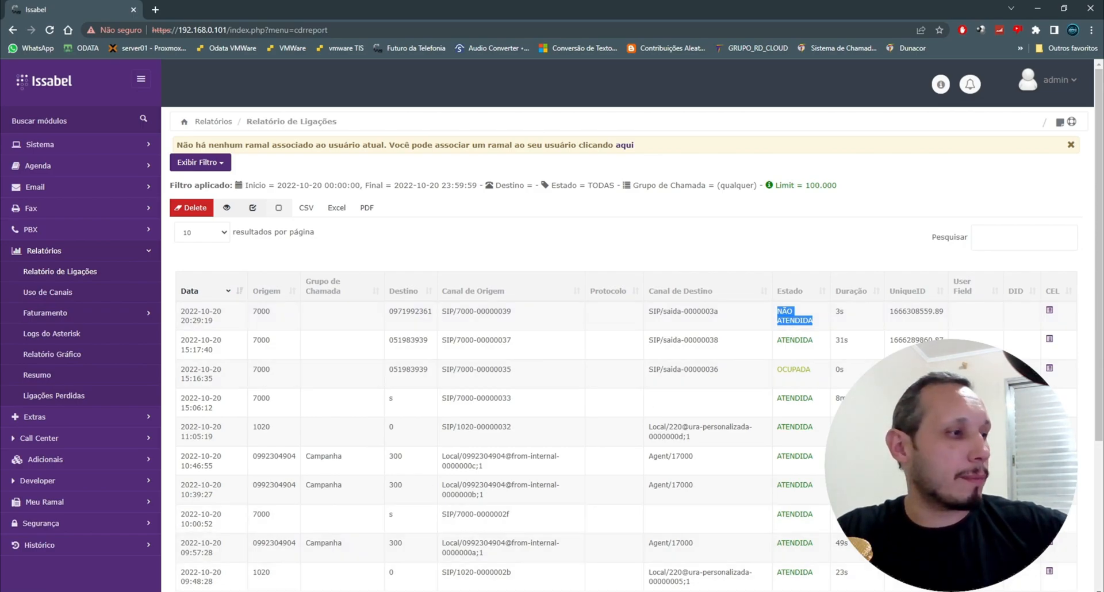
# Step: Place another test call from the softphone to the external number and follow its AMD result in the Asterisk console
pyautogui.hotkey('alt', 'Tab')
pyautogui.click(937, 300)
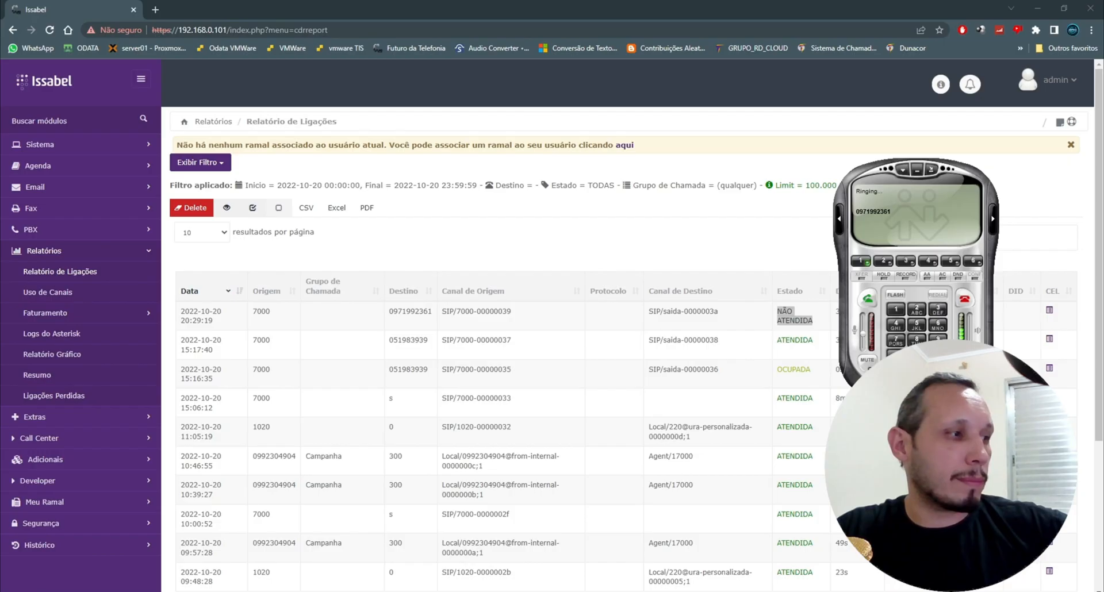
pyautogui.hotkey('alt', 'Tab')
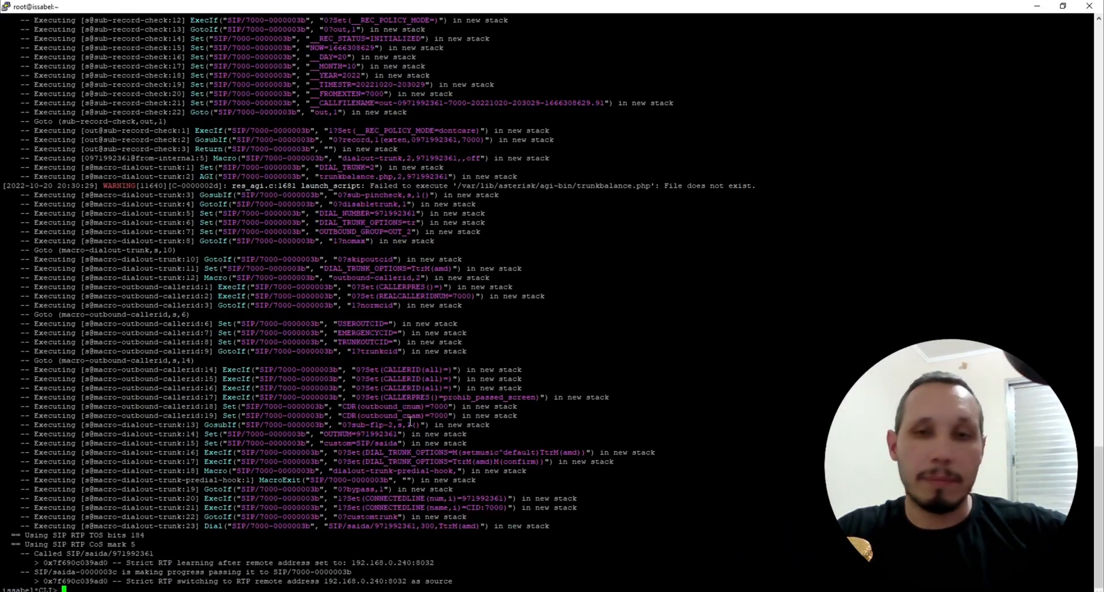
pyautogui.scroll(20, 409, 426)
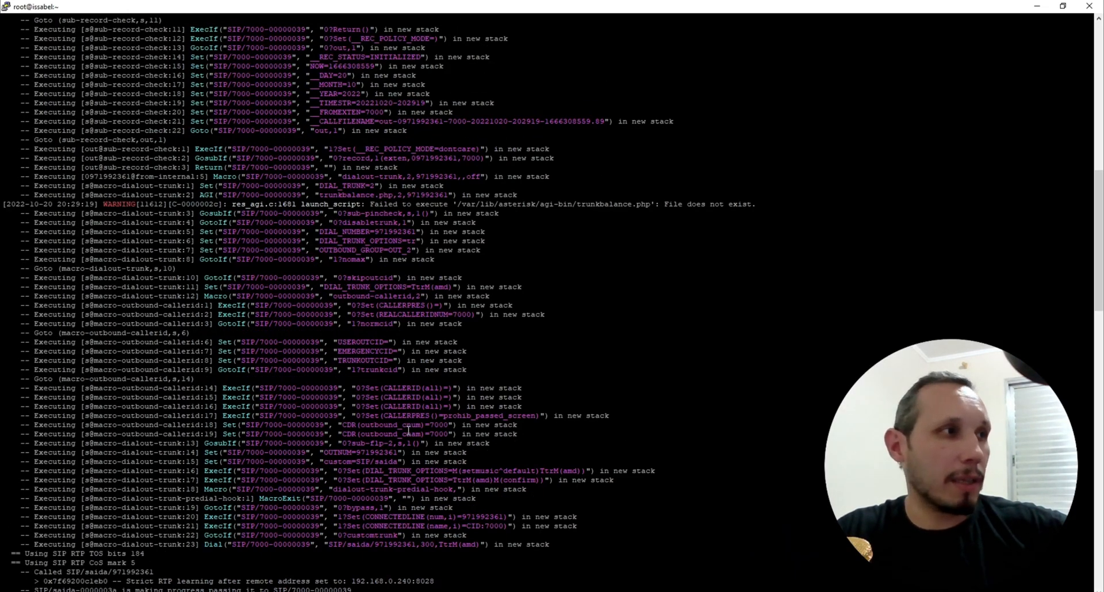
pyautogui.scroll(-20, 408, 430)
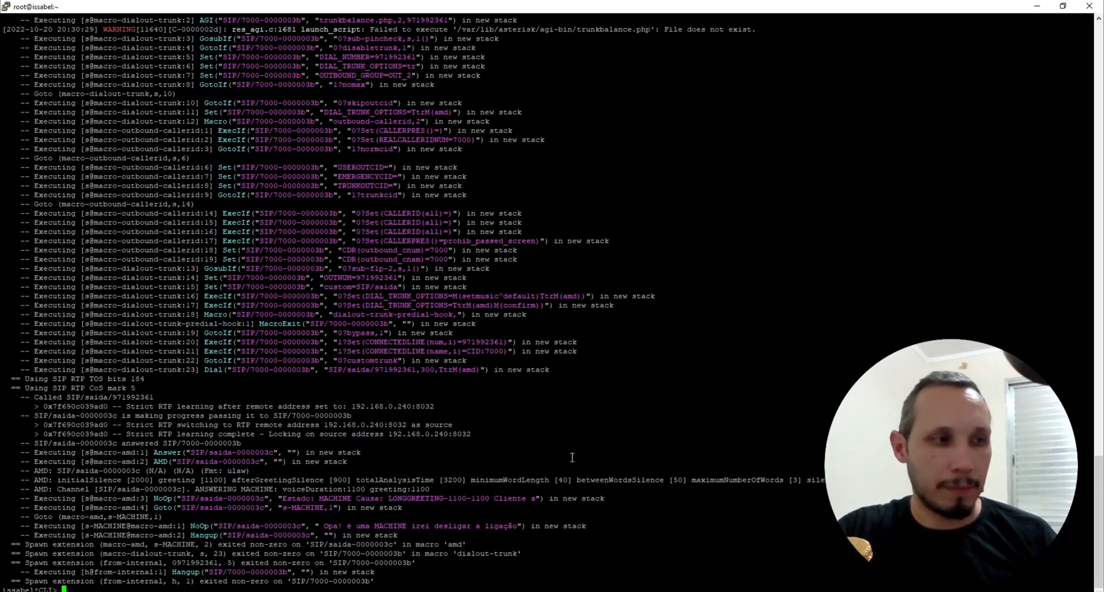
pyautogui.click(383, 591)
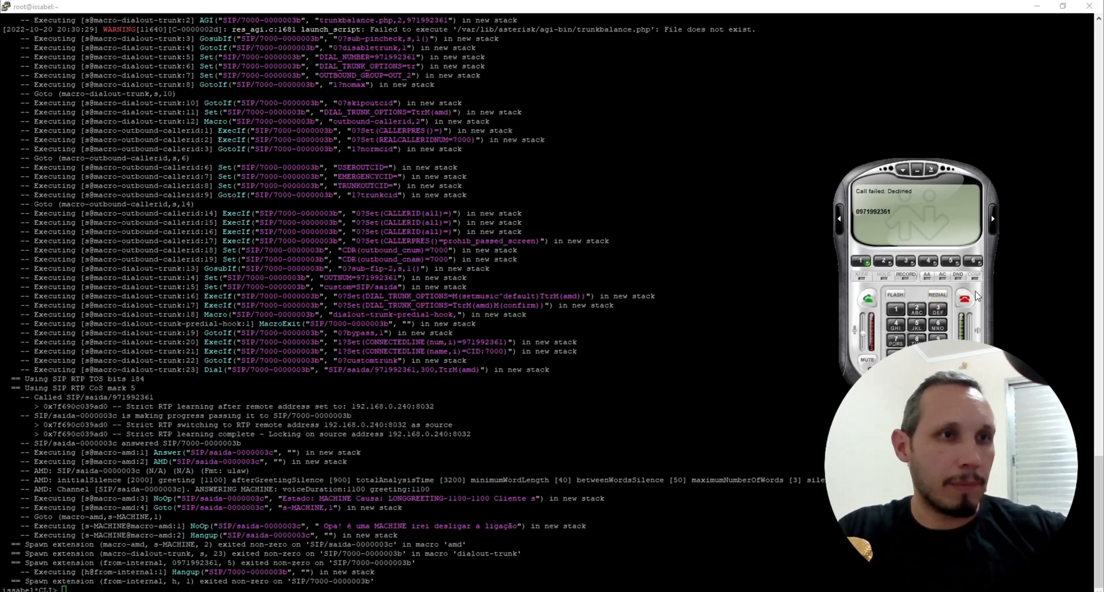
# Step: Hang up, redial the external number from the softphone, and highlight the HUMAN cause in the console output
pyautogui.click(965, 299)
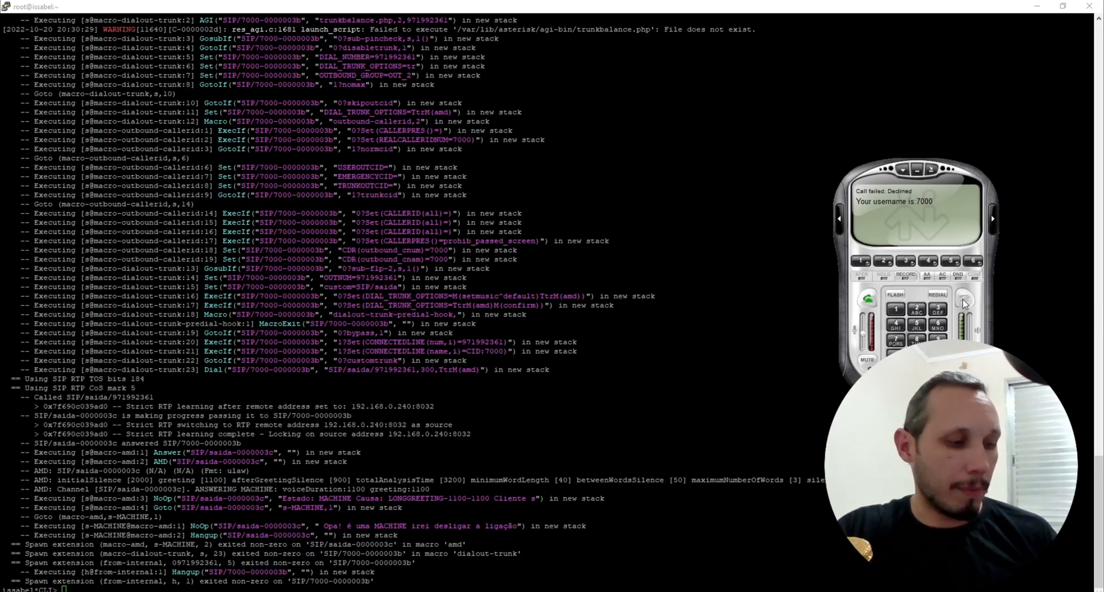
pyautogui.click(936, 297)
pyautogui.click(937, 297)
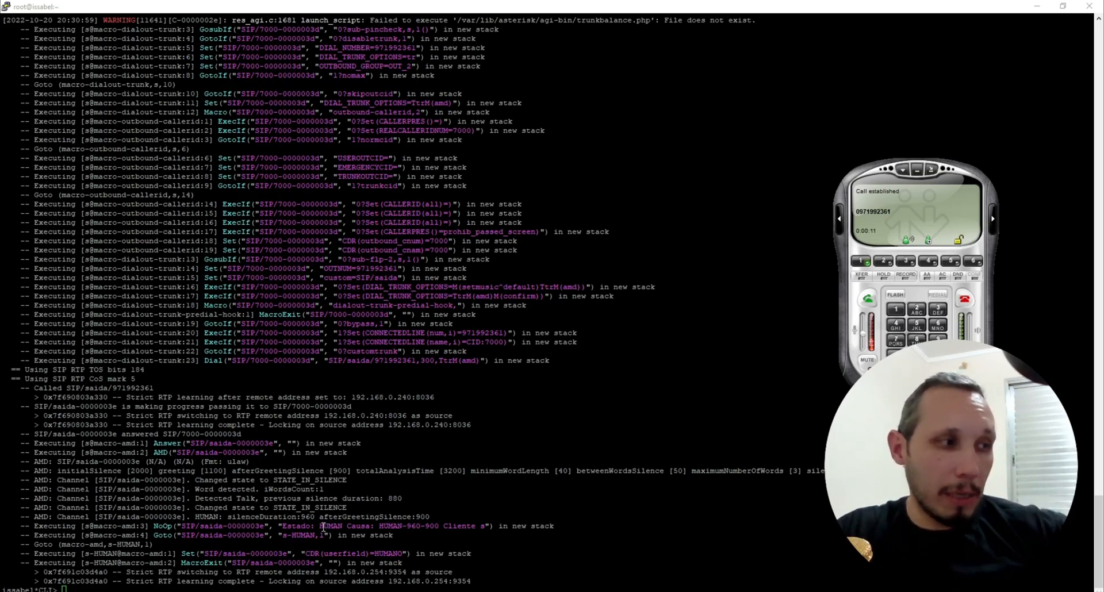
pyautogui.moveTo(379, 526); pyautogui.dragTo(438, 528)
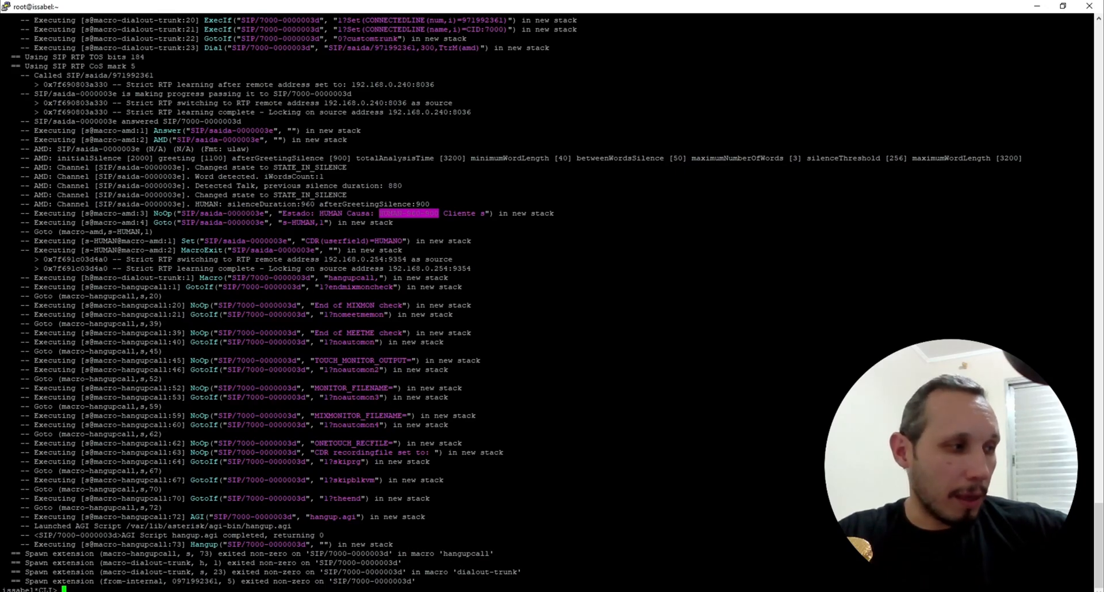
# Step: Refresh the call report and highlight the latest call's user field value
pyautogui.hotkey('alt', 'Tab')
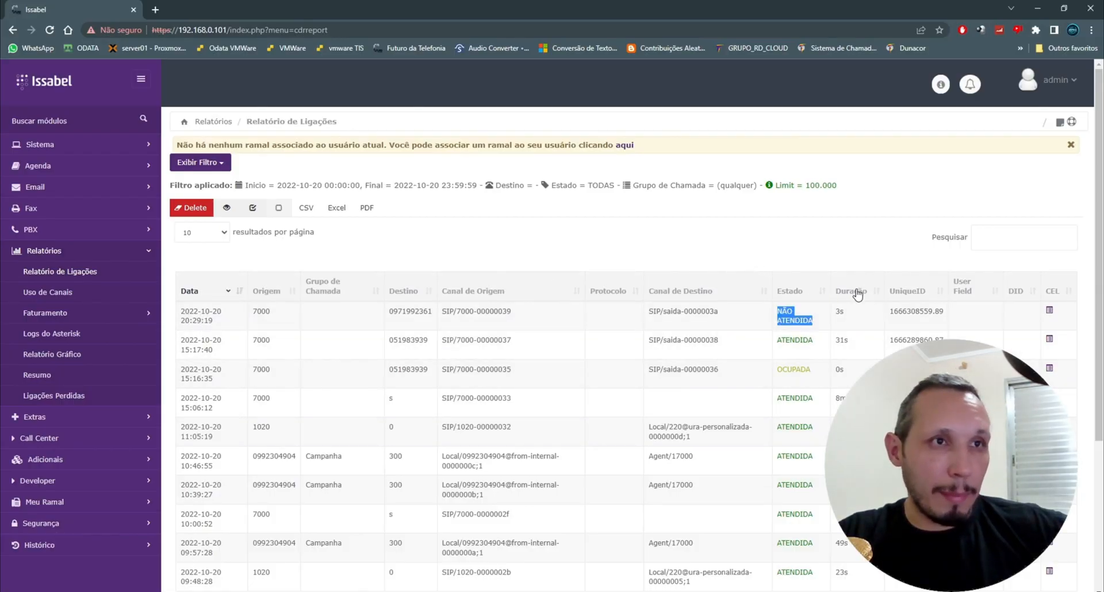
pyautogui.click(106, 272)
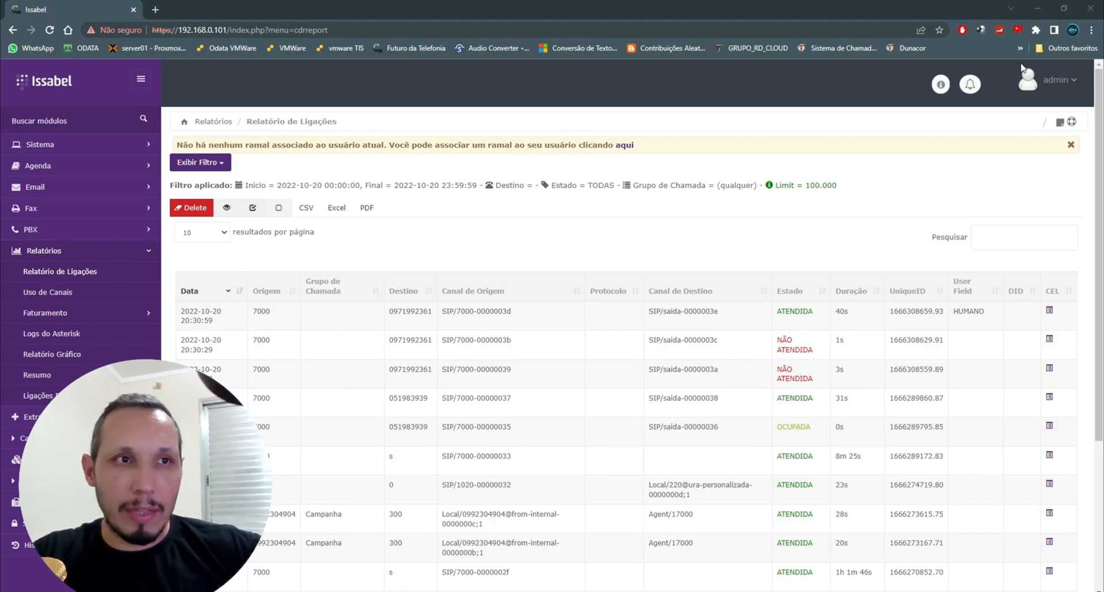
pyautogui.doubleClick(969, 312)
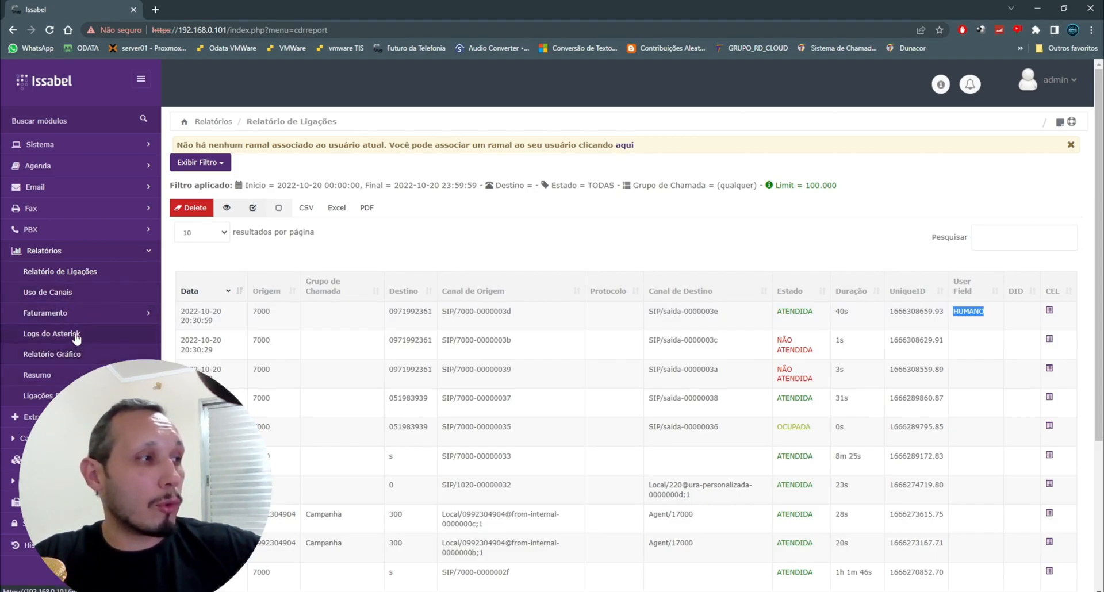
# Step: Open extensions_custom.conf in the Asterisk file editor, filtering the file list by ext
pyautogui.click(66, 232)
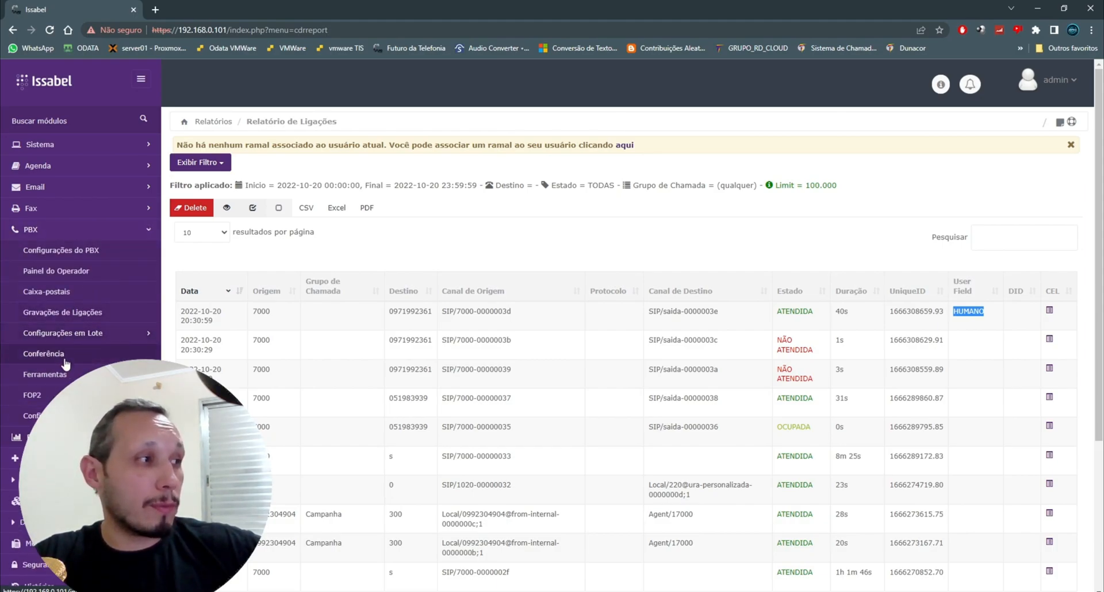
pyautogui.click(71, 377)
pyautogui.click(46, 416)
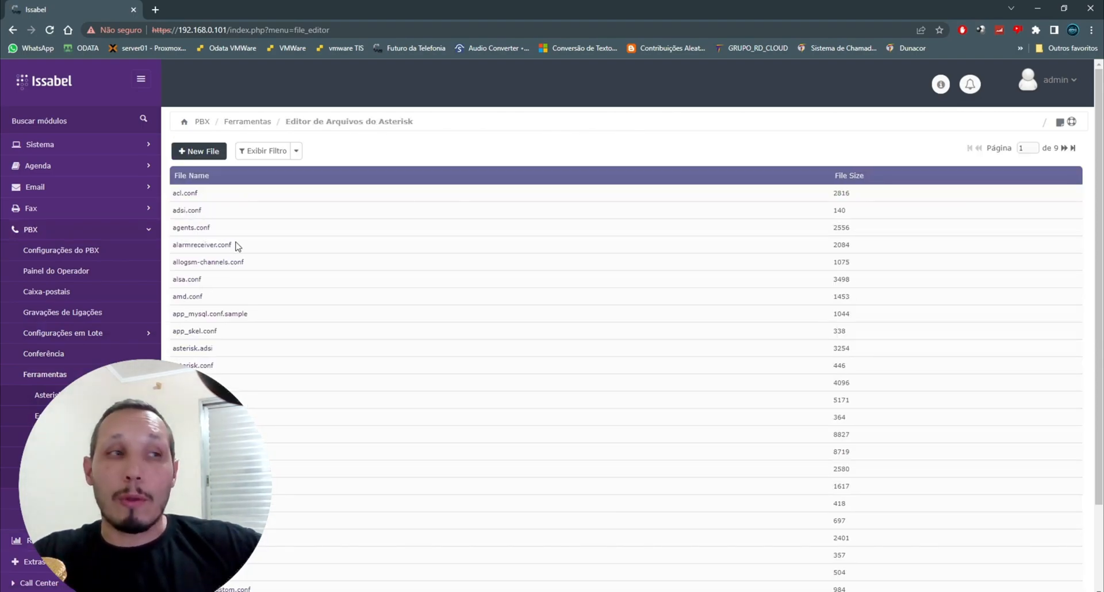
pyautogui.click(296, 152)
pyautogui.click(293, 180)
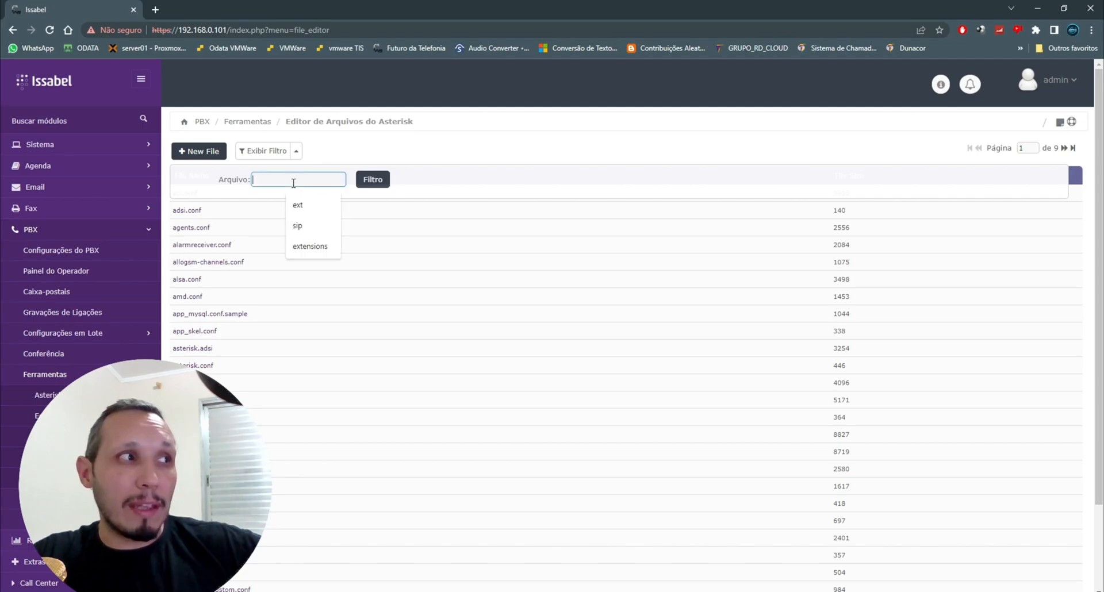
pyautogui.write('ext')
pyautogui.click(364, 189)
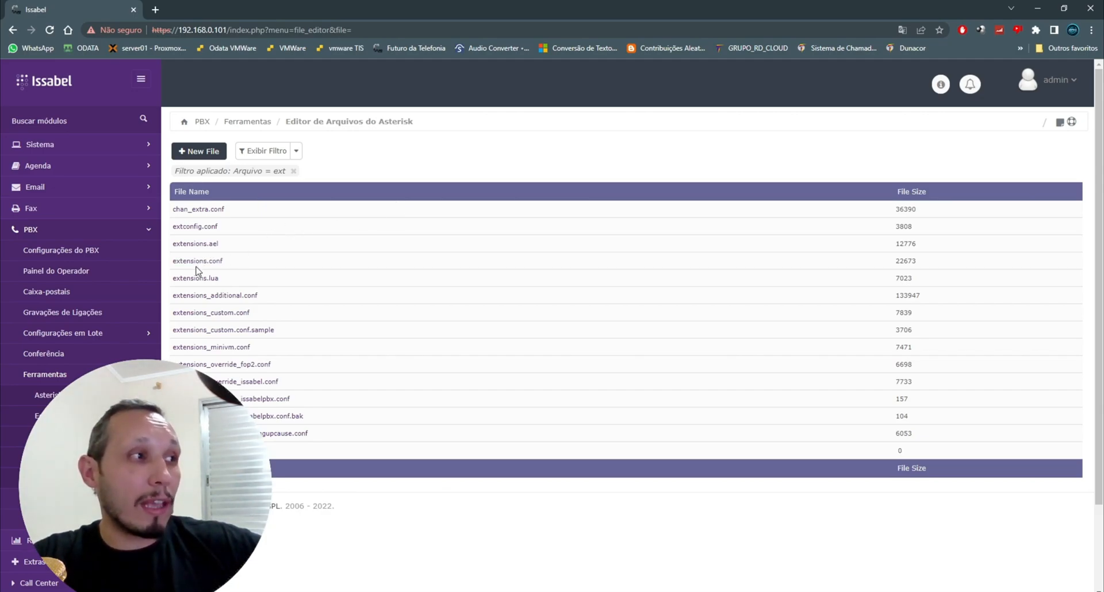
pyautogui.click(197, 315)
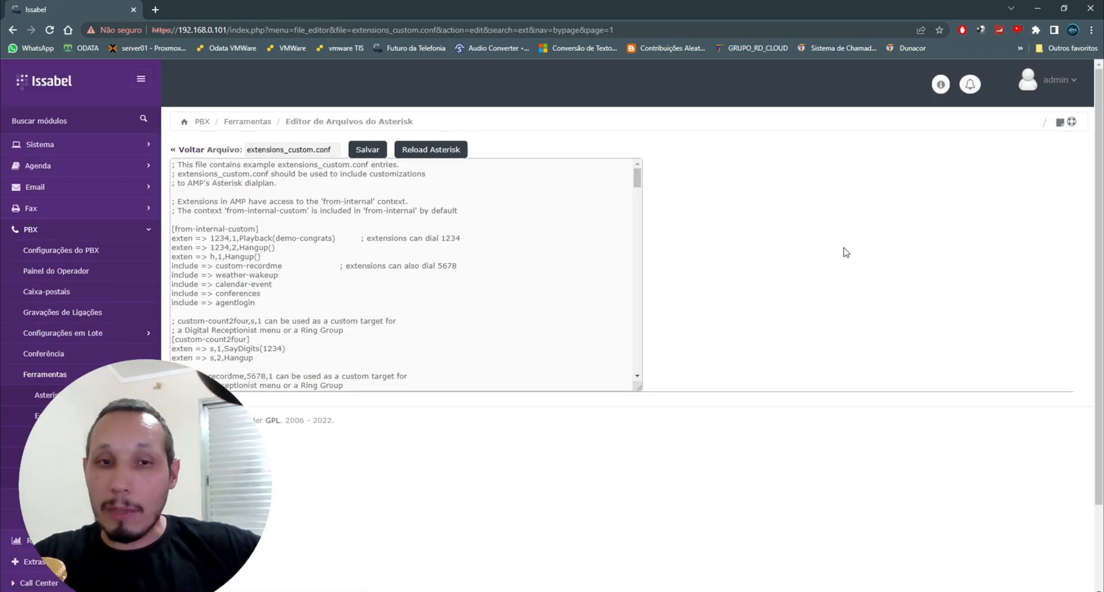
# Step: Comment out the s-MACHINE Hangup line in the answering machine section of the AMD dialplan
pyautogui.moveTo(636, 178); pyautogui.dragTo(650, 374)
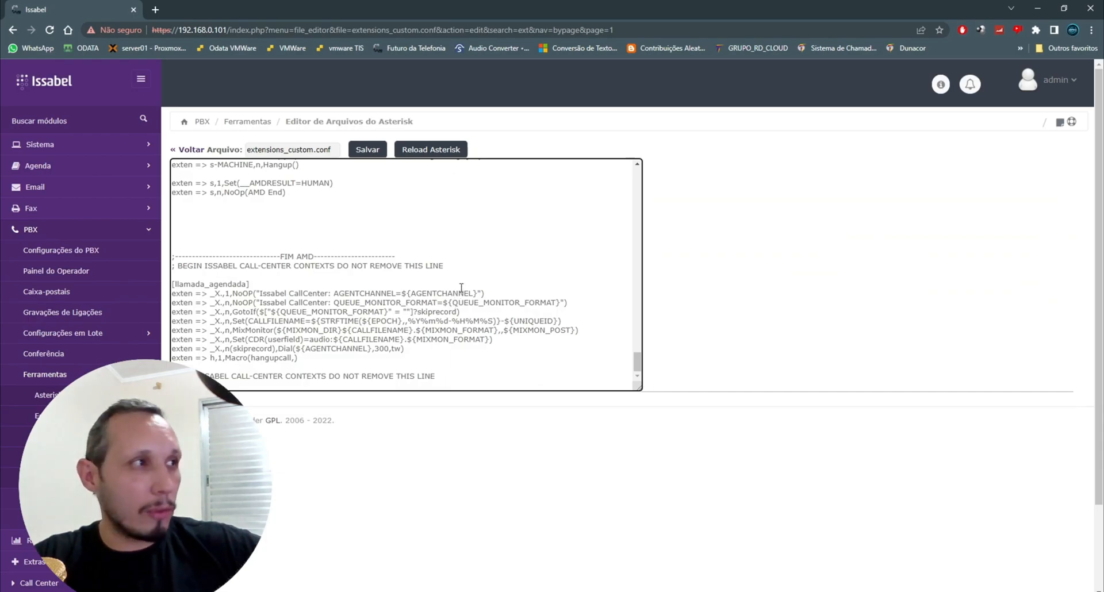
pyautogui.scroll(2, 461, 288)
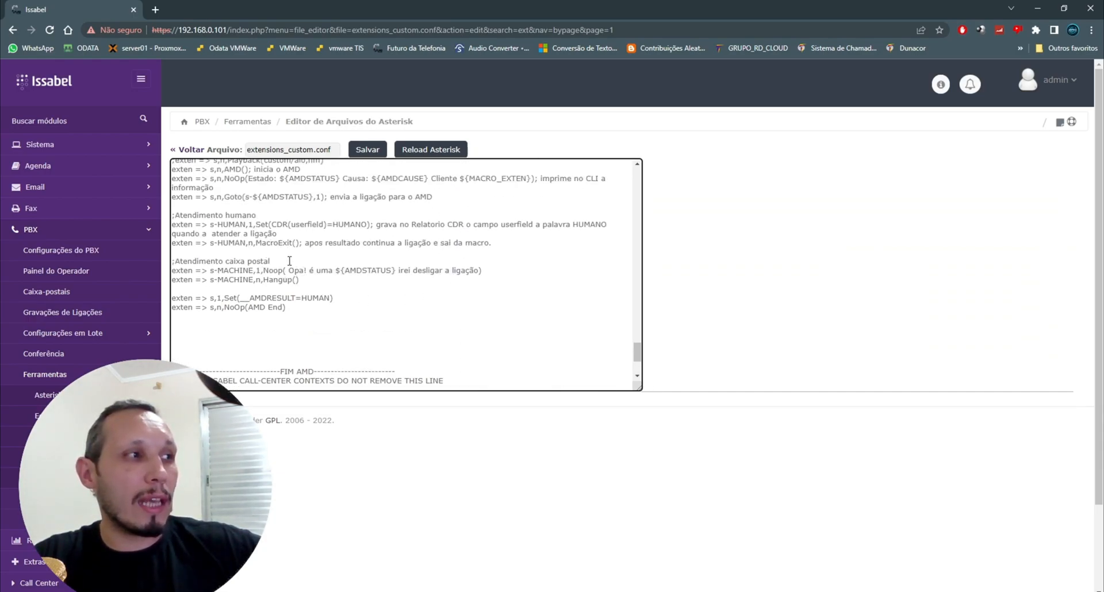
pyautogui.click(174, 281)
pyautogui.write(';')
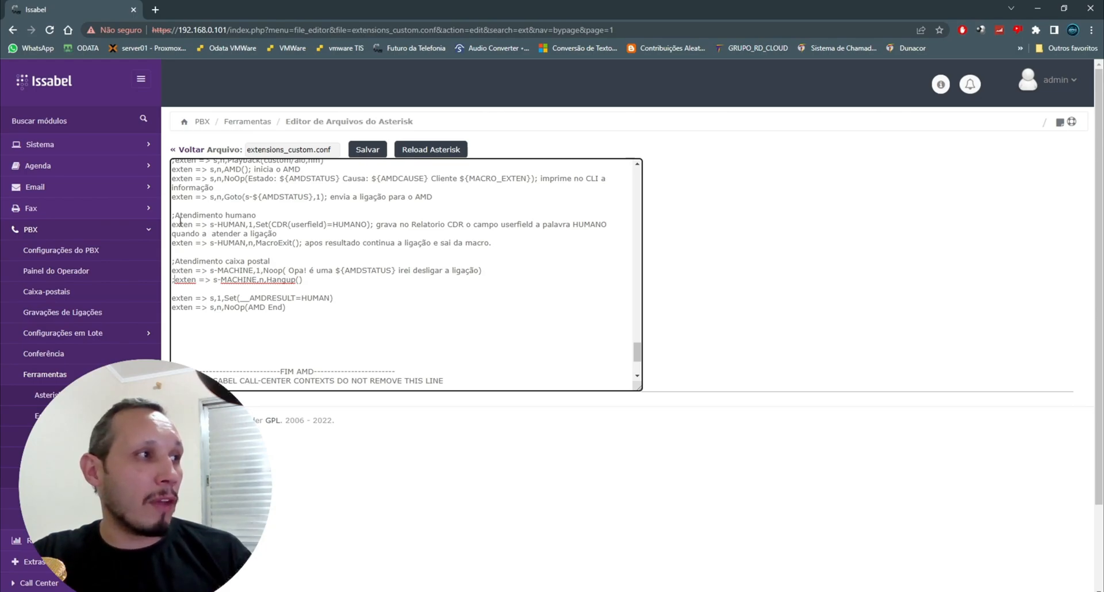
# Step: Add the line exten => s-MACHINE,n,Set(CDR(userfield)=MAQUINA) below the commented Hangup line
pyautogui.moveTo(172, 223); pyautogui.dragTo(247, 225)
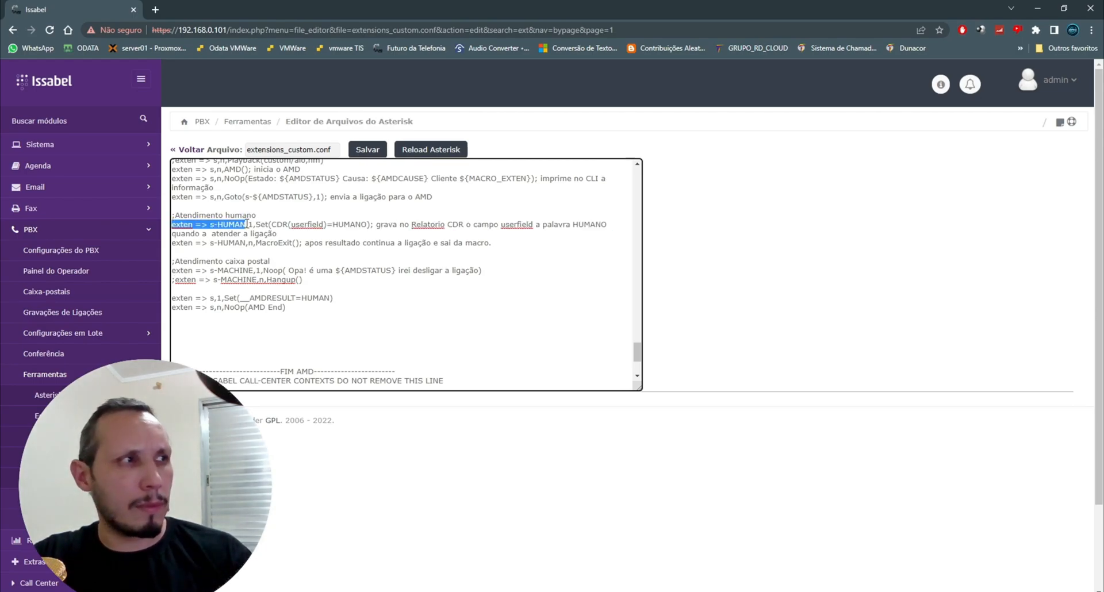
pyautogui.click(252, 270)
pyautogui.moveTo(252, 270); pyautogui.dragTo(172, 271)
pyautogui.hotkey('ctrl', 'c')
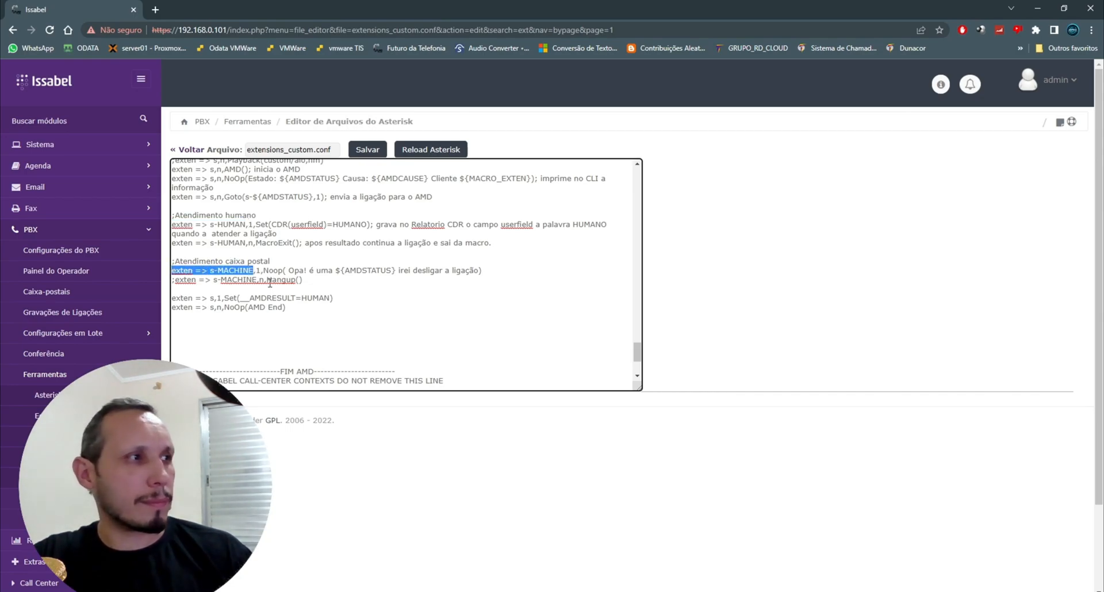
pyautogui.click(306, 280)
pyautogui.press('Return')
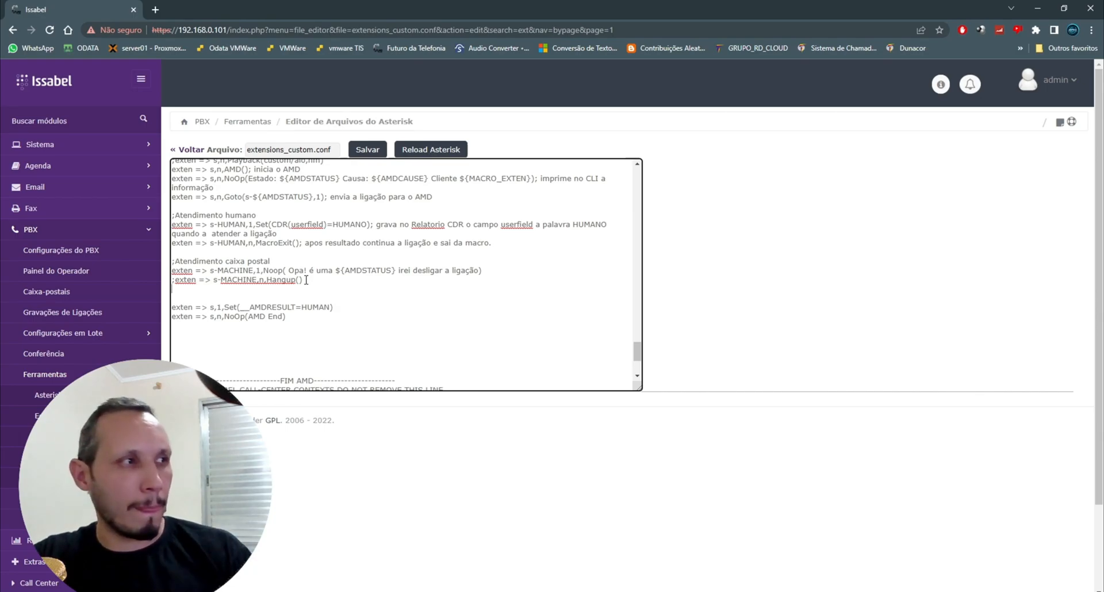
pyautogui.hotkey('ctrl', 'v')
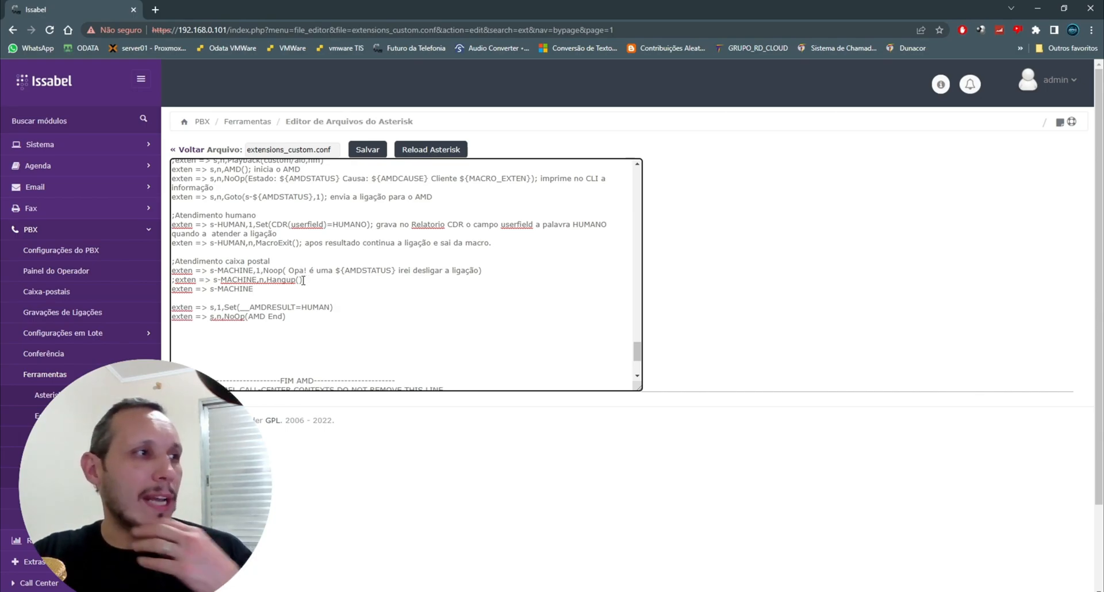
pyautogui.write(',')
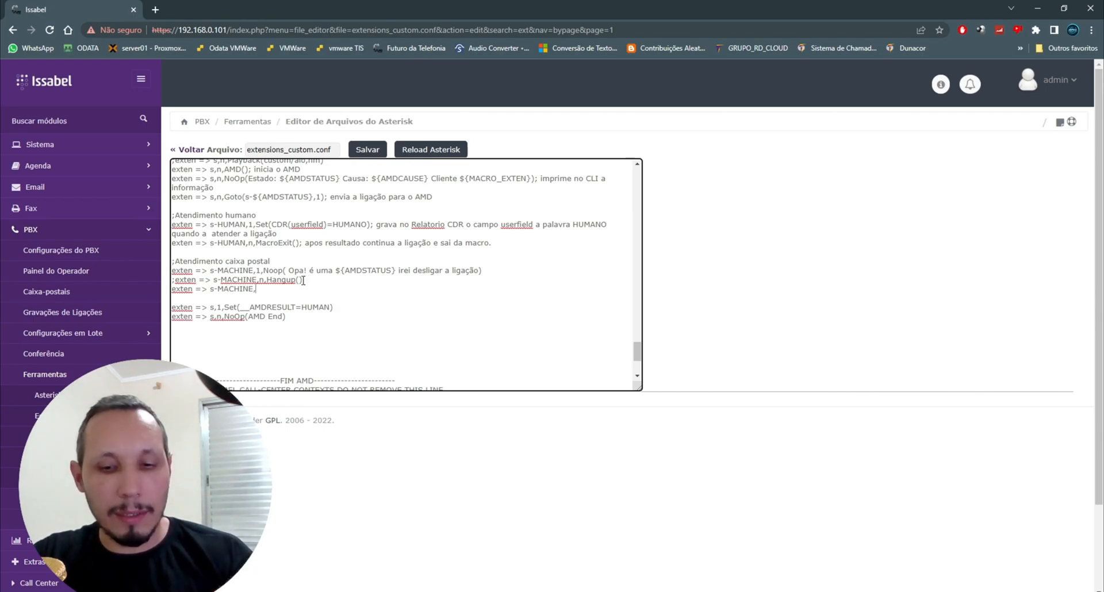
pyautogui.write('n,')
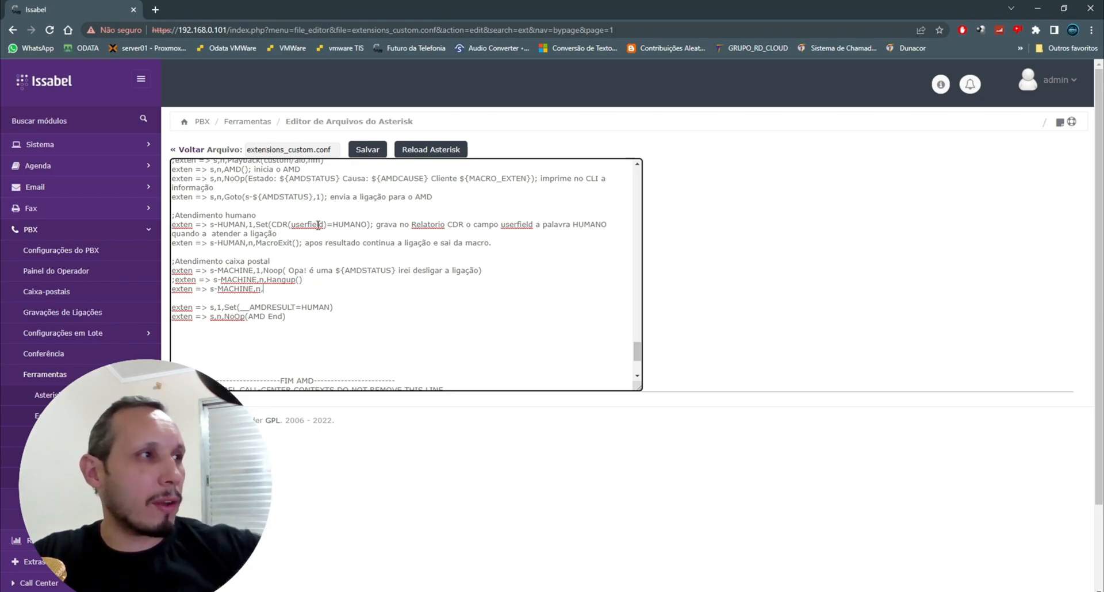
pyautogui.moveTo(255, 224); pyautogui.dragTo(333, 223)
pyautogui.hotkey('ctrl', 'c')
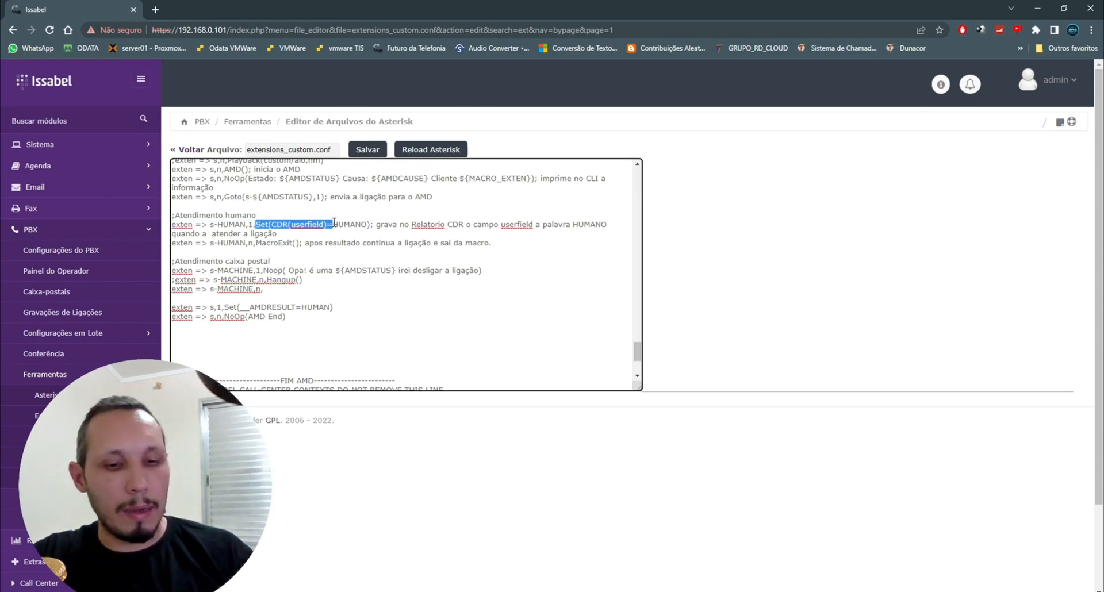
pyautogui.click(284, 290)
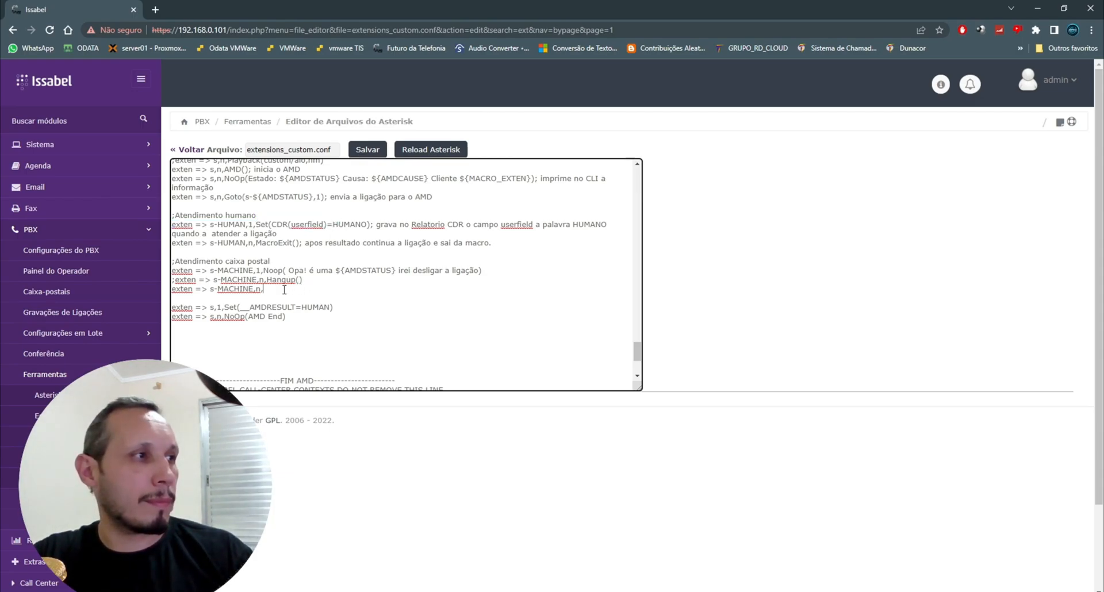
pyautogui.hotkey('ctrl', 'v')
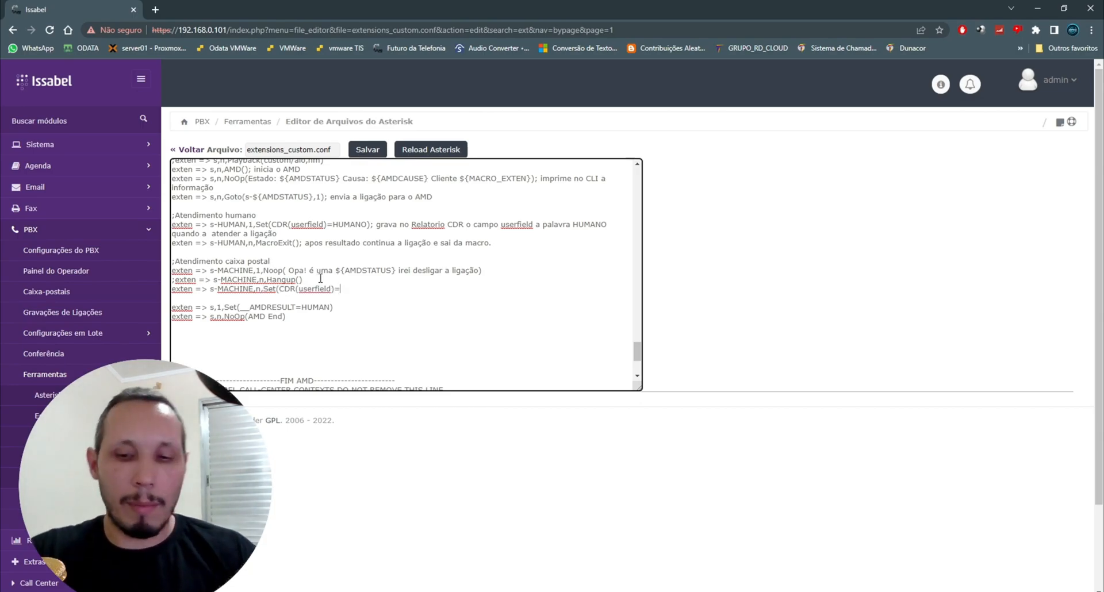
pyautogui.write('MAQUINA')
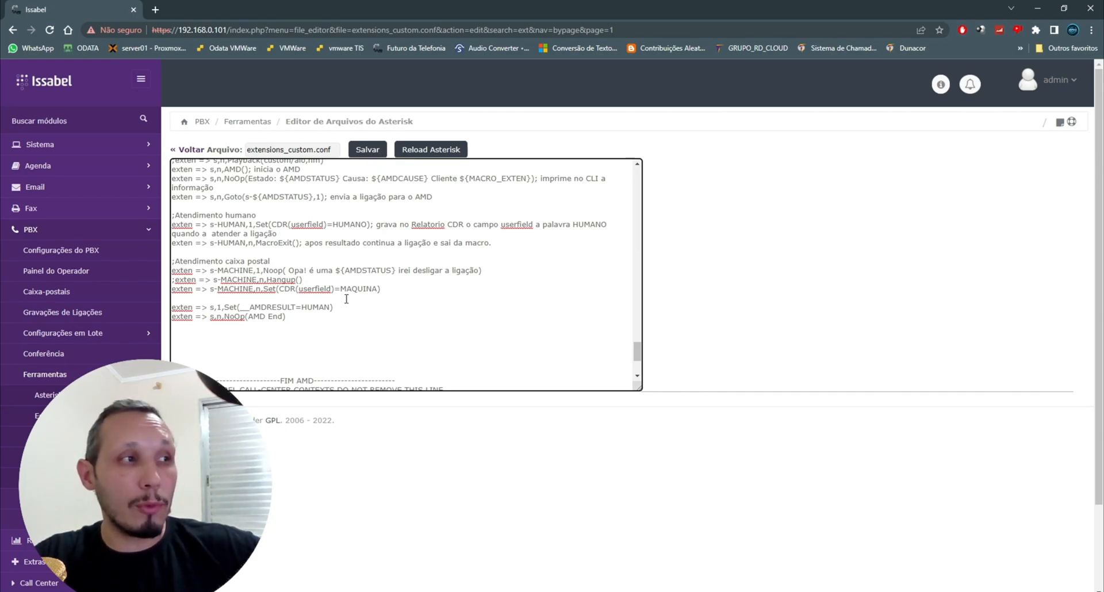
# Step: Save extensions_custom.conf and reload Asterisk
pyautogui.click(373, 151)
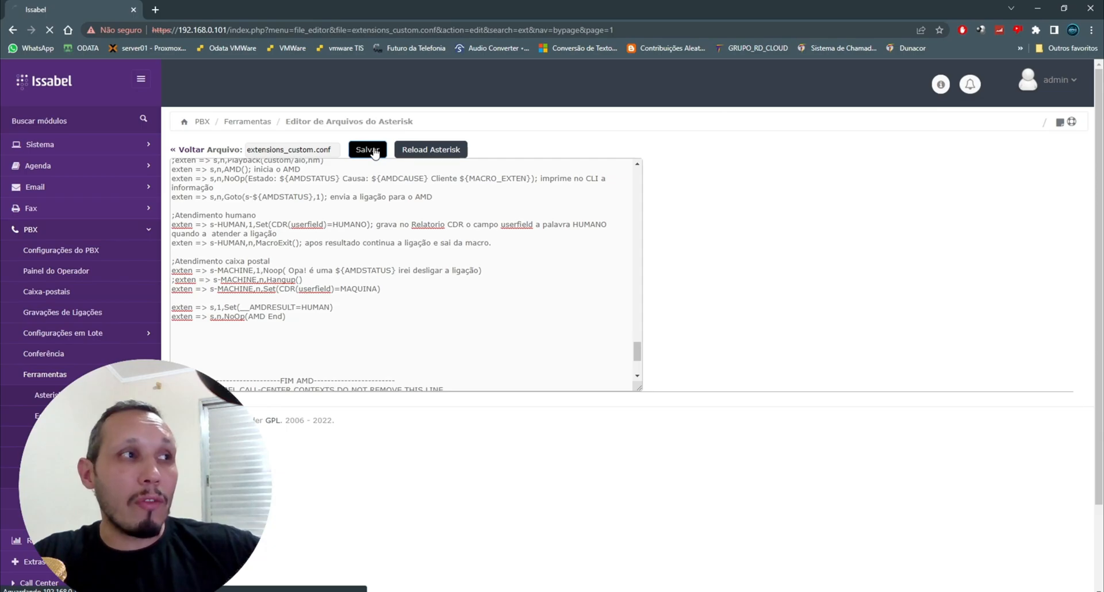
pyautogui.click(447, 157)
pyautogui.moveTo(635, 195); pyautogui.dragTo(633, 444)
pyautogui.scroll(1, 414, 283)
pyautogui.scroll(-3, 414, 283)
pyautogui.scroll(4, 414, 283)
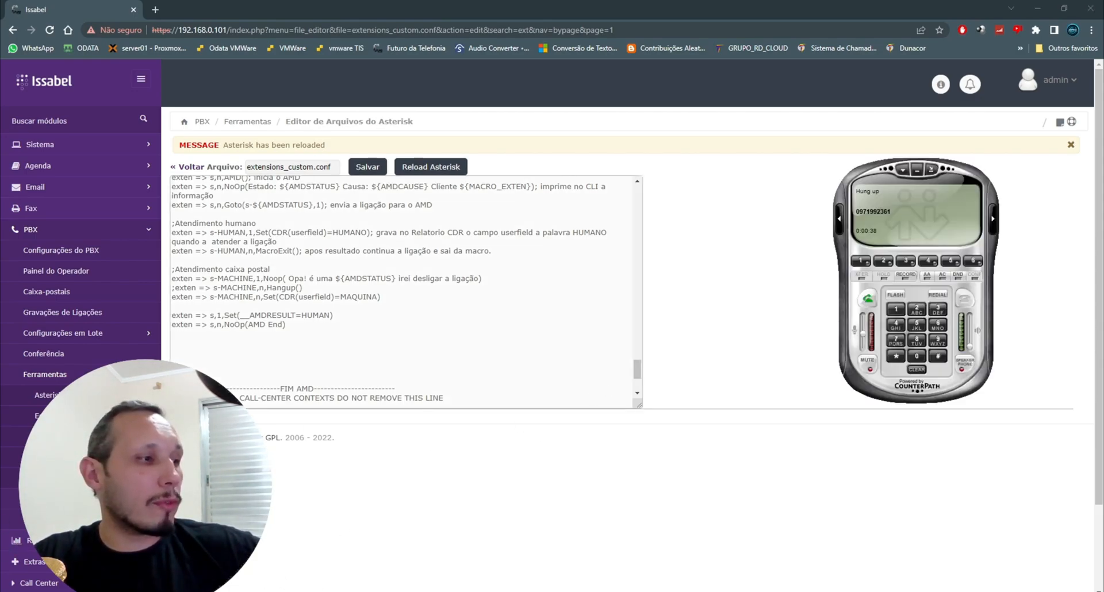
# Step: Check the reload output in the console and place a new test call from the softphone to the external number
pyautogui.hotkey('alt', 'Tab')
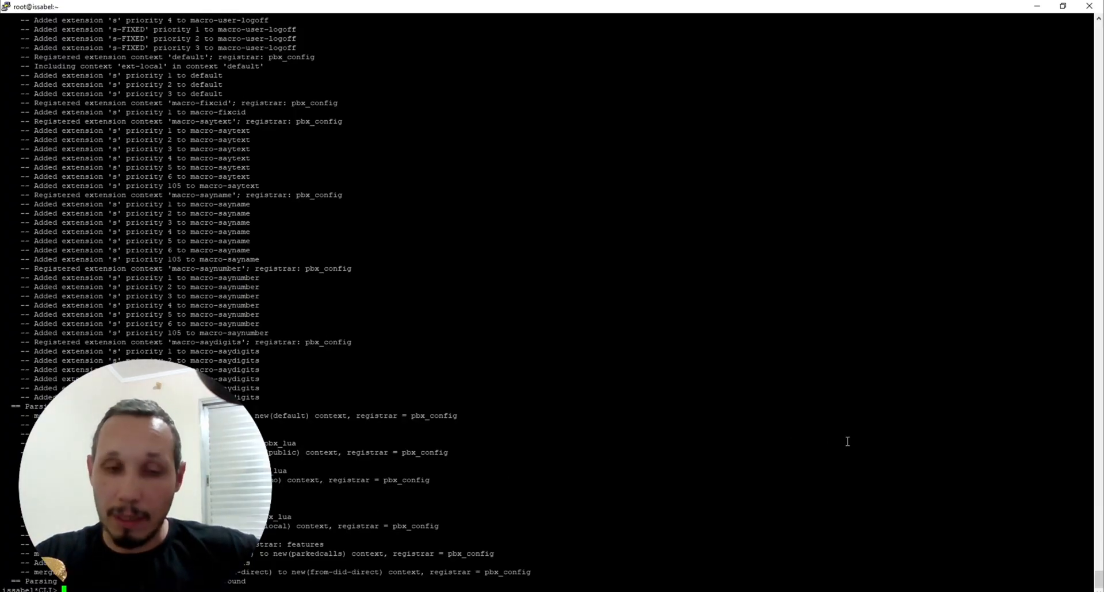
pyautogui.moveTo(145, 486); pyautogui.dragTo(940, 466)
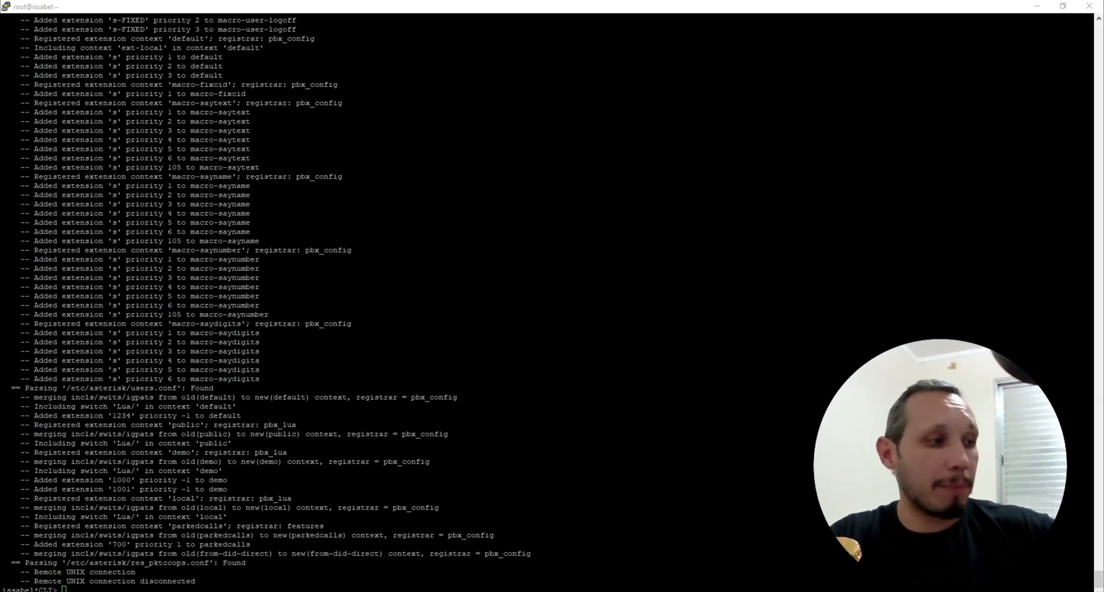
pyautogui.hotkey('alt', 'Tab')
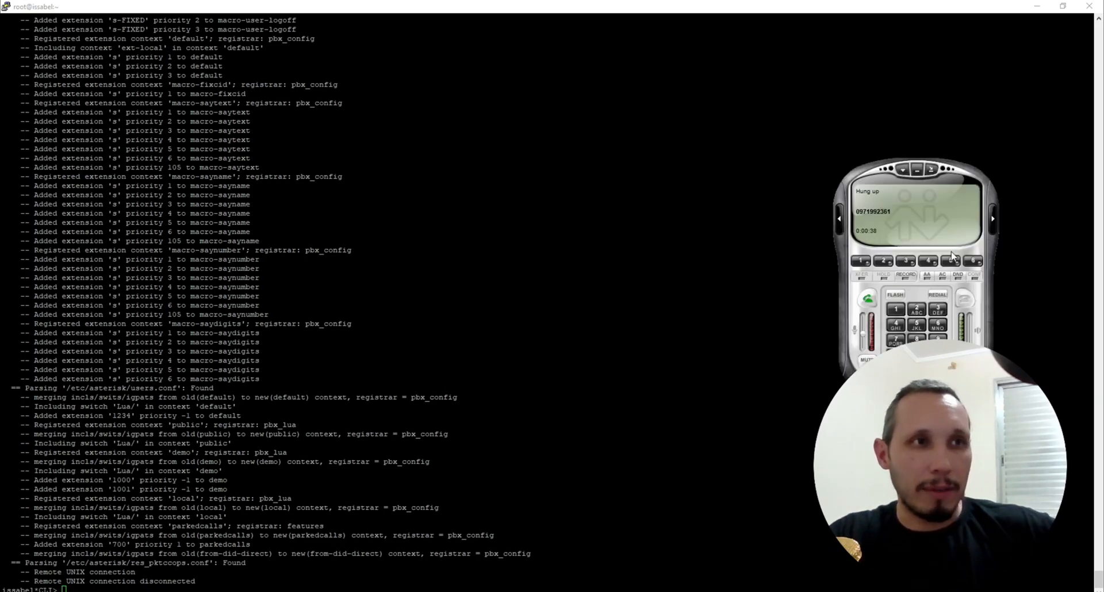
pyautogui.click(941, 298)
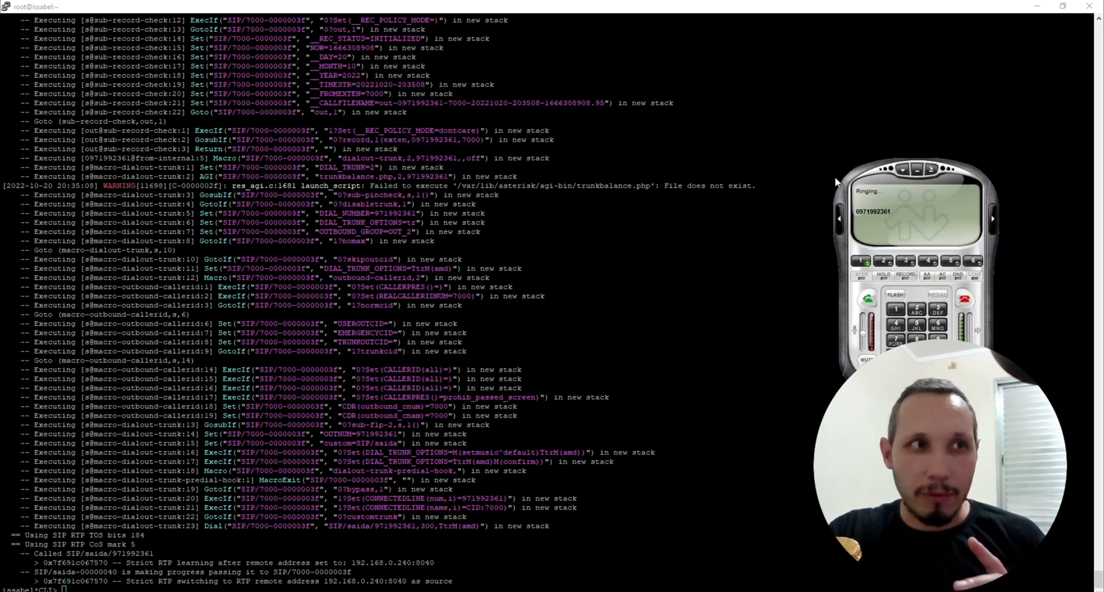
# Step: Follow the test call's AMD analysis in the console and hang up the call on the softphone
pyautogui.moveTo(844, 205); pyautogui.dragTo(836, 178)
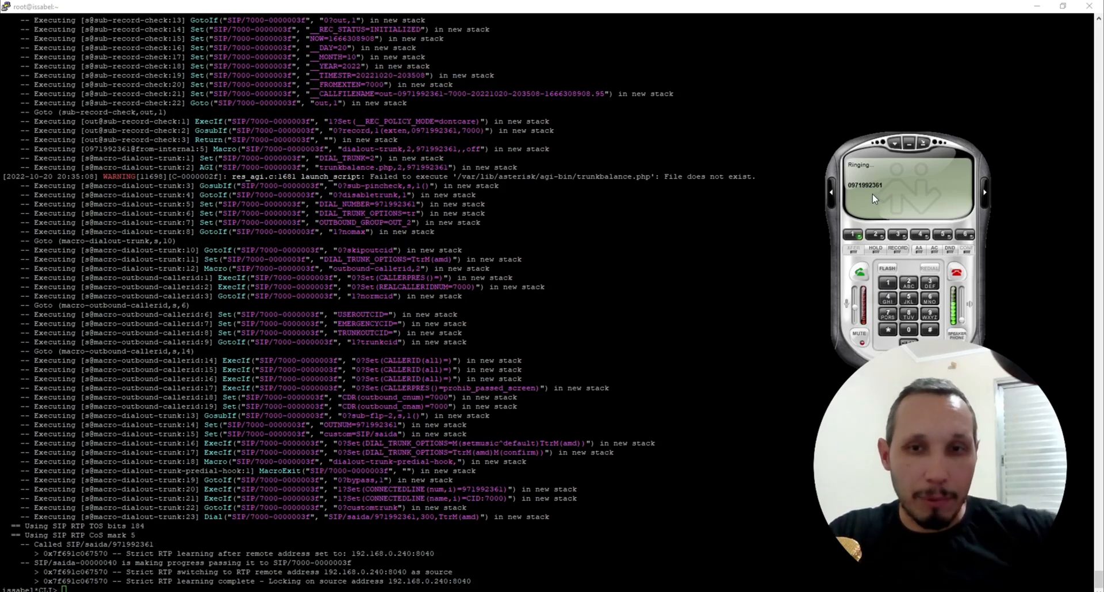
pyautogui.moveTo(875, 195); pyautogui.dragTo(875, 218)
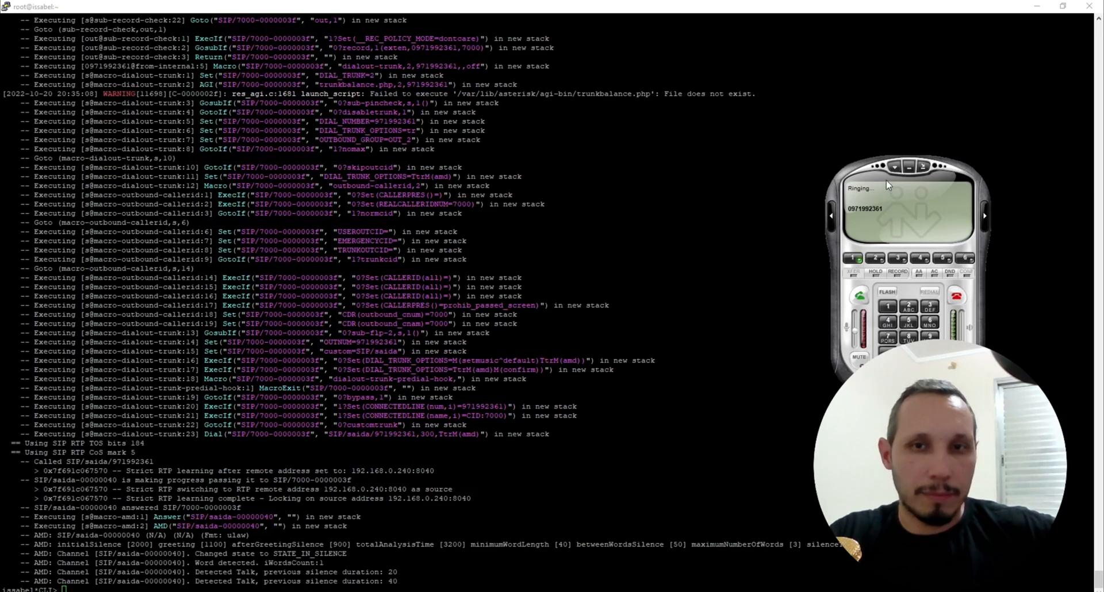
pyautogui.moveTo(887, 220); pyautogui.dragTo(887, 184)
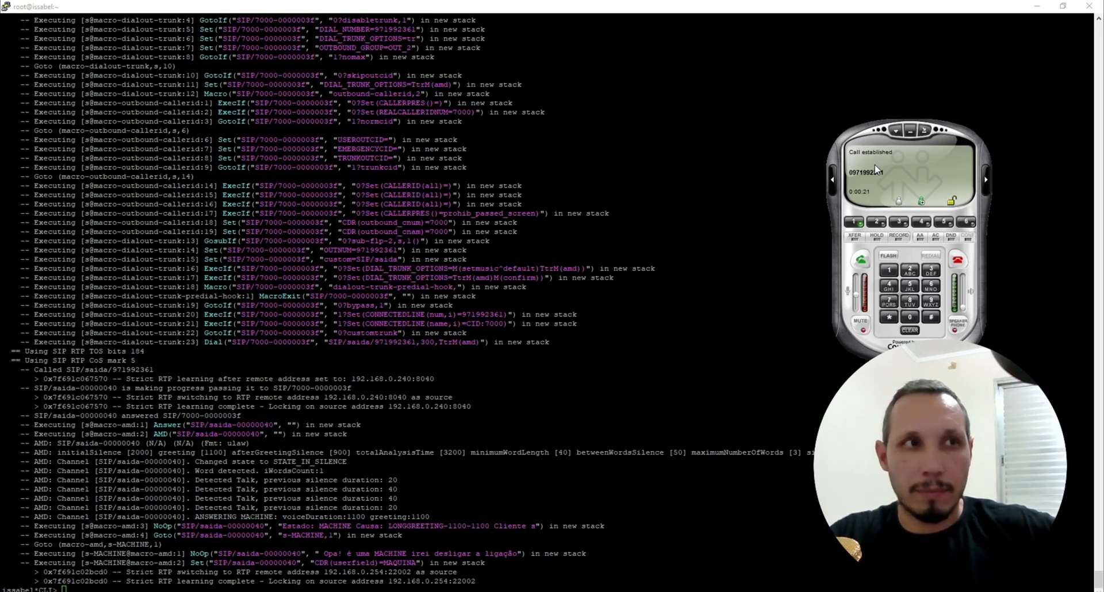
pyautogui.click(958, 261)
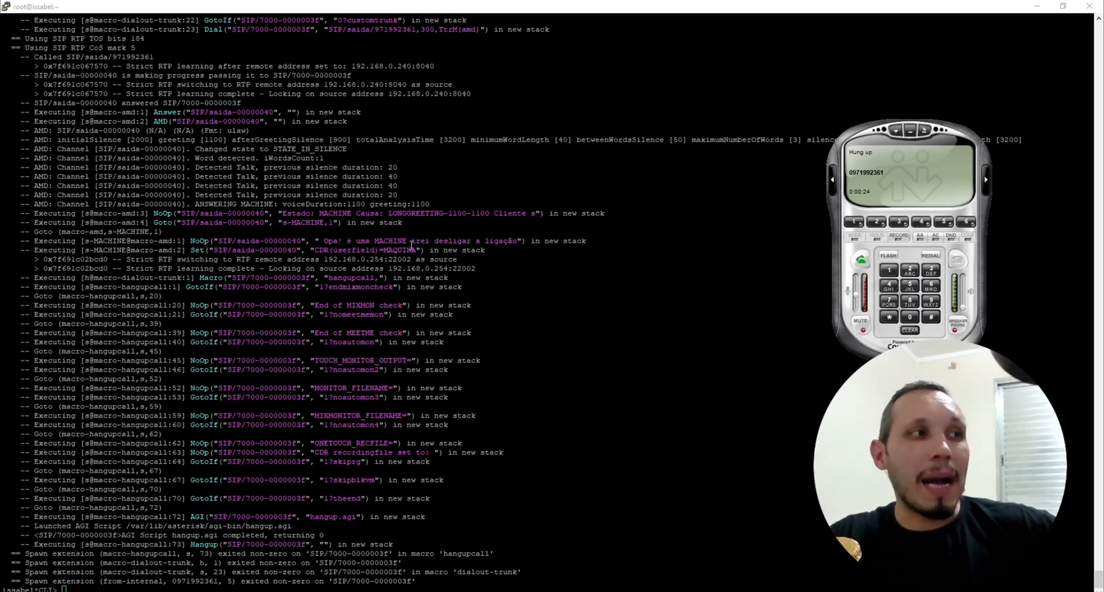
# Step: Highlight the CDR userfield MAQUINA line in the console output
pyautogui.moveTo(320, 260); pyautogui.dragTo(403, 249)
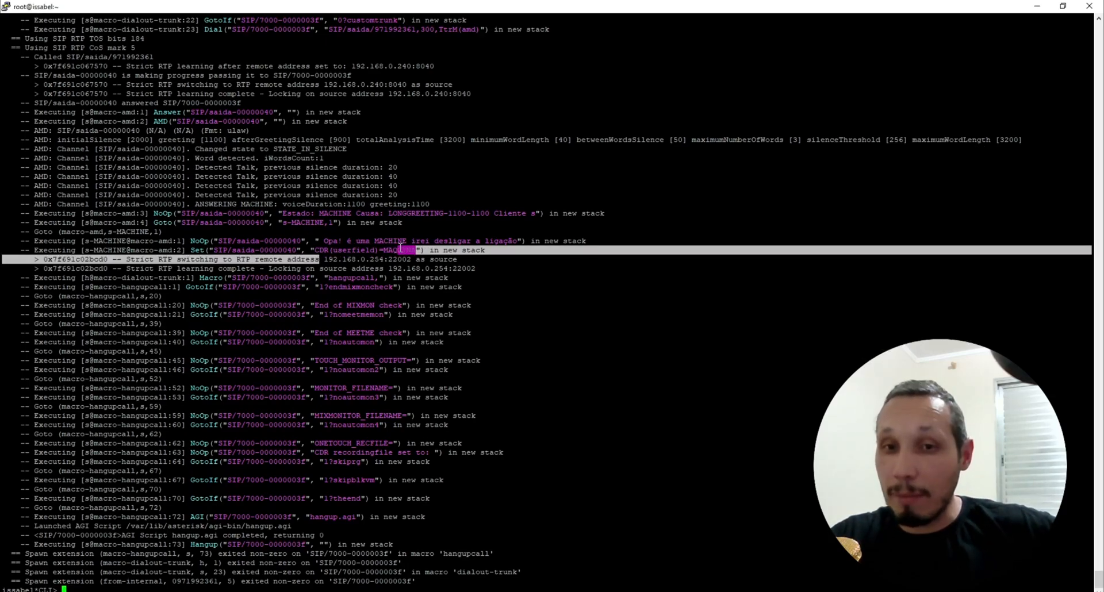
pyautogui.click(401, 246)
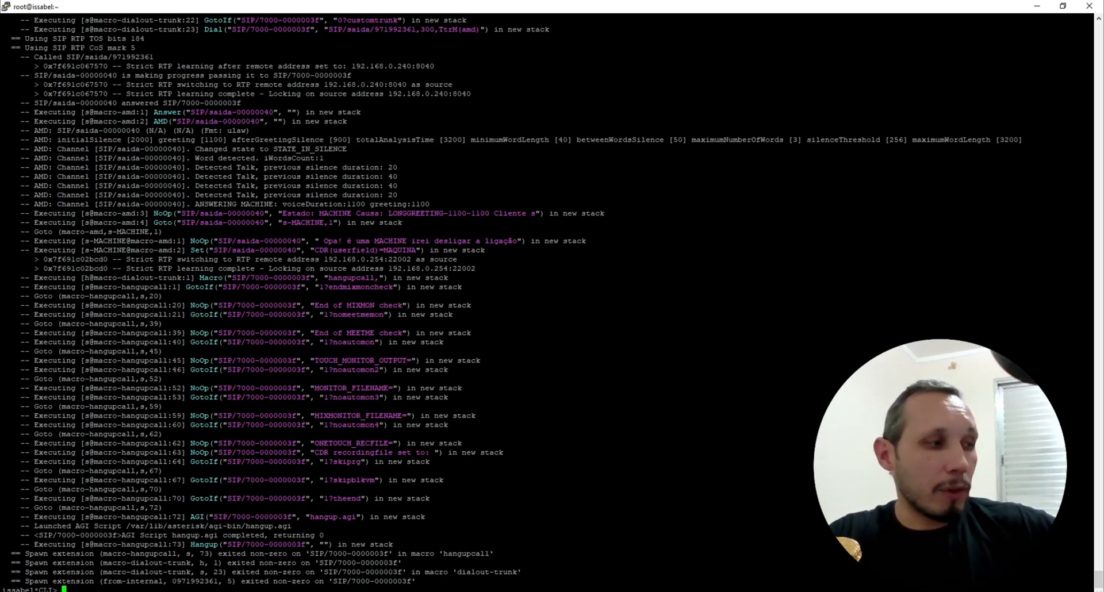
pyautogui.hotkey('alt', 'Tab')
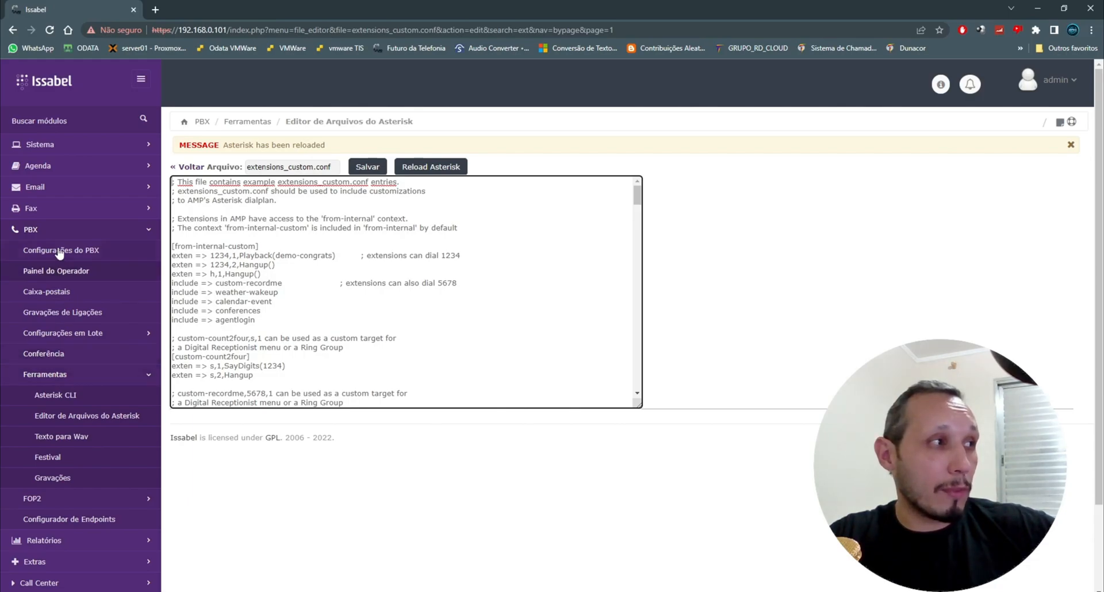
# Step: Open the call report and check the User Field and duration of the latest test call
pyautogui.click(49, 540)
pyautogui.click(76, 273)
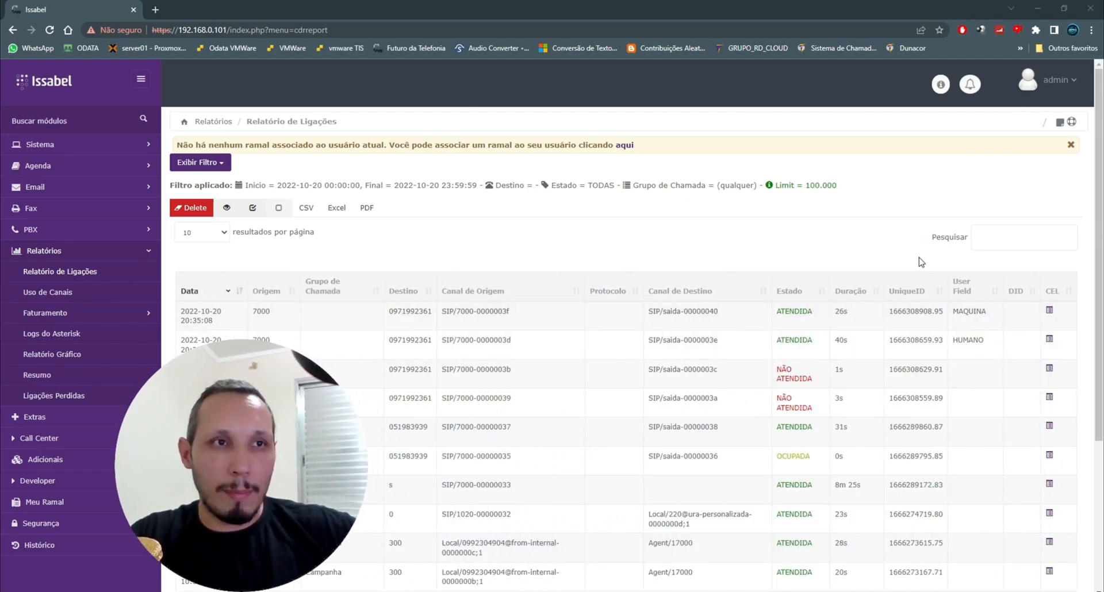
pyautogui.click(969, 311)
pyautogui.doubleClick(969, 311)
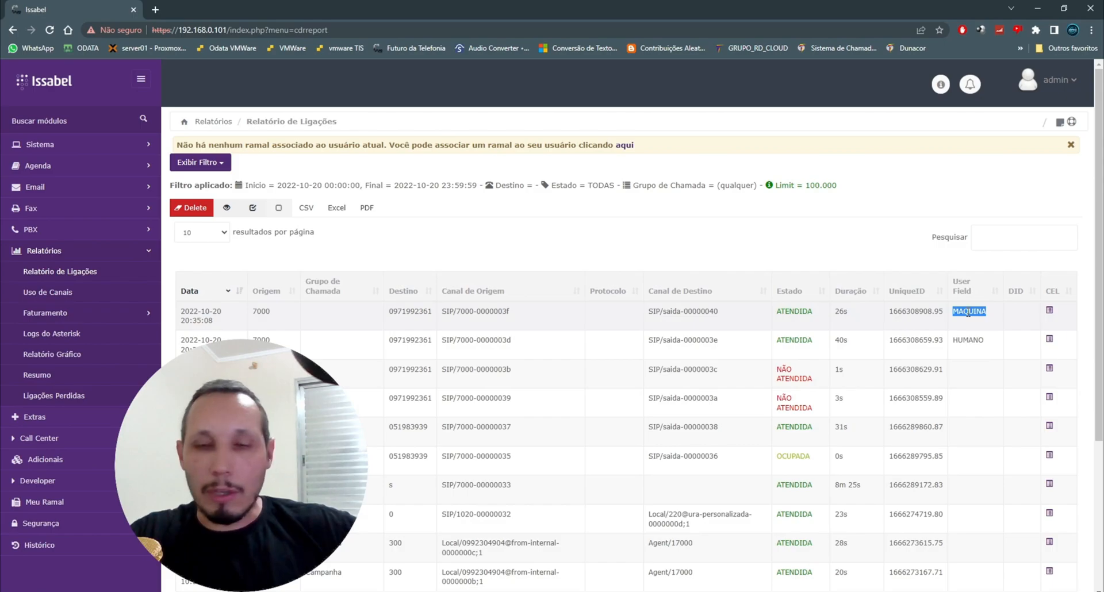
pyautogui.click(843, 312)
pyautogui.doubleClick(844, 311)
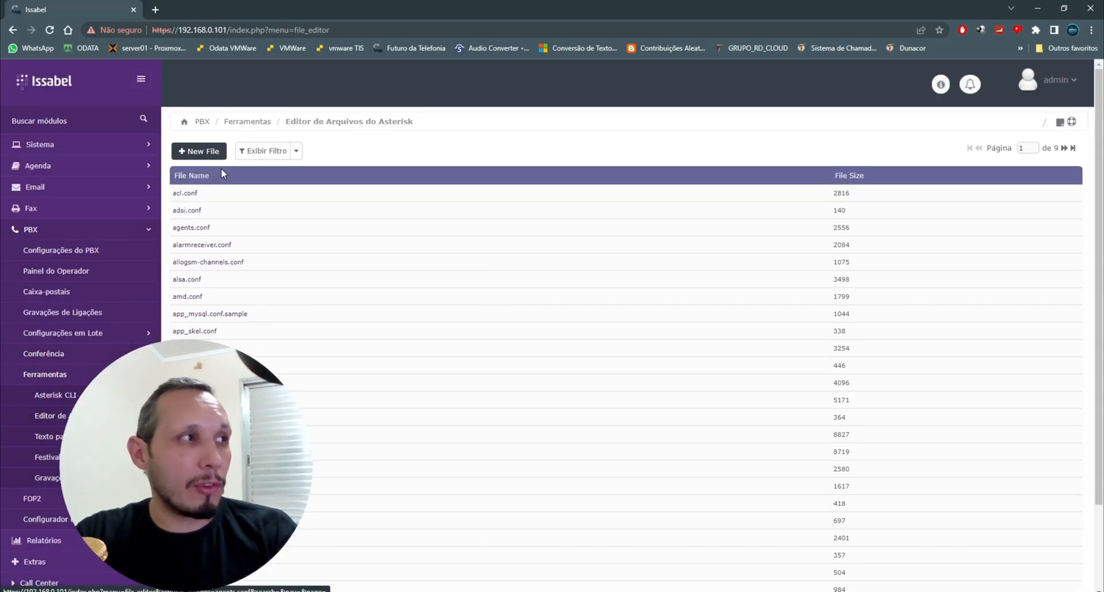
# Step: Filter the Asterisk file editor list by amd and open amd.conf
pyautogui.click(296, 153)
pyautogui.click(279, 180)
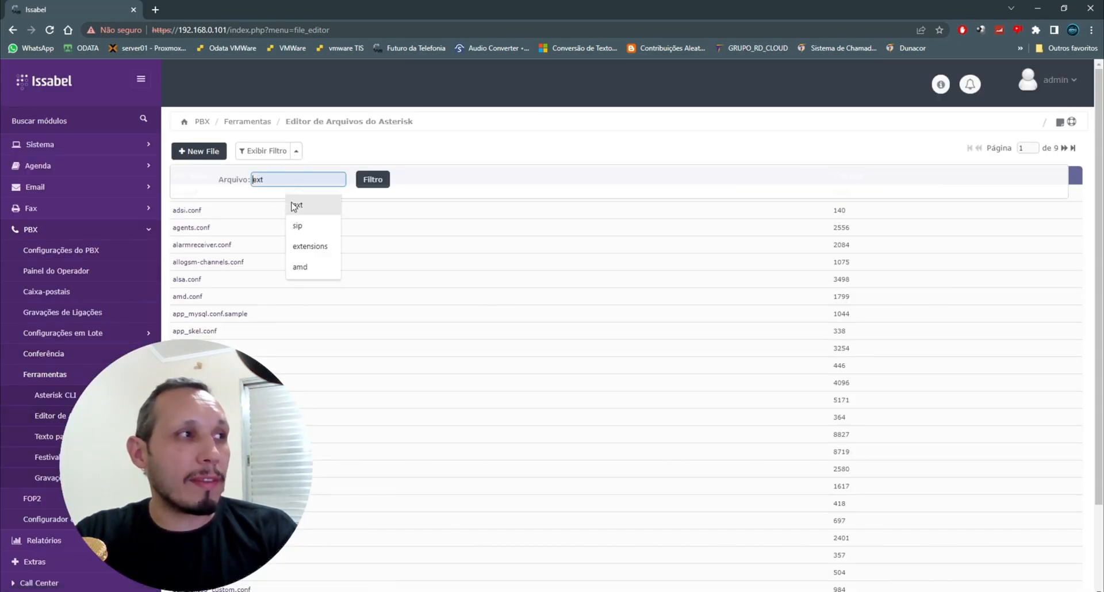
pyautogui.write('amd')
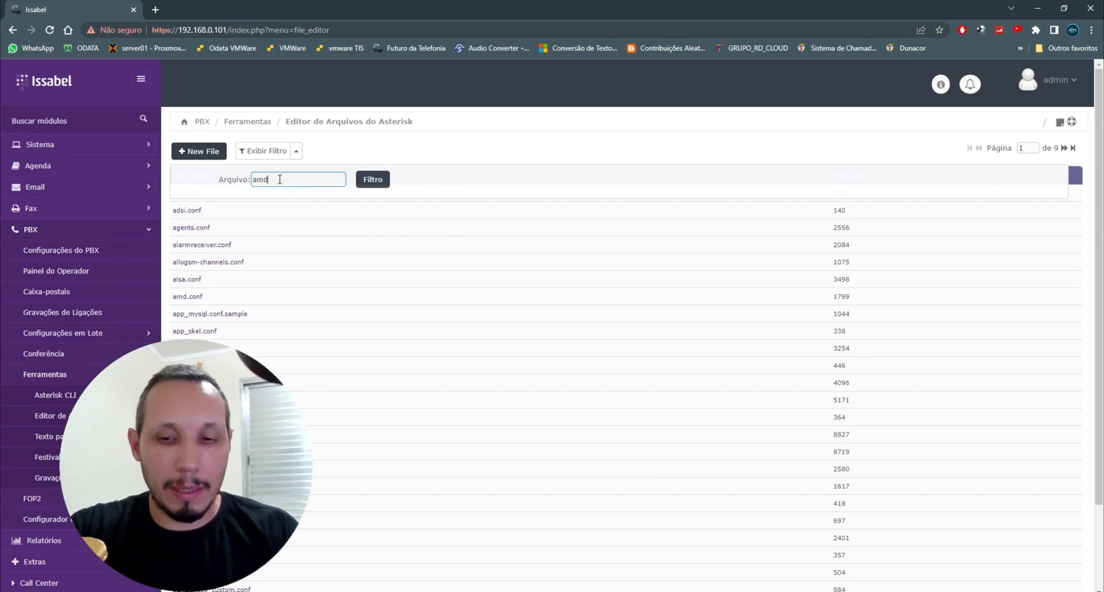
pyautogui.press('Return')
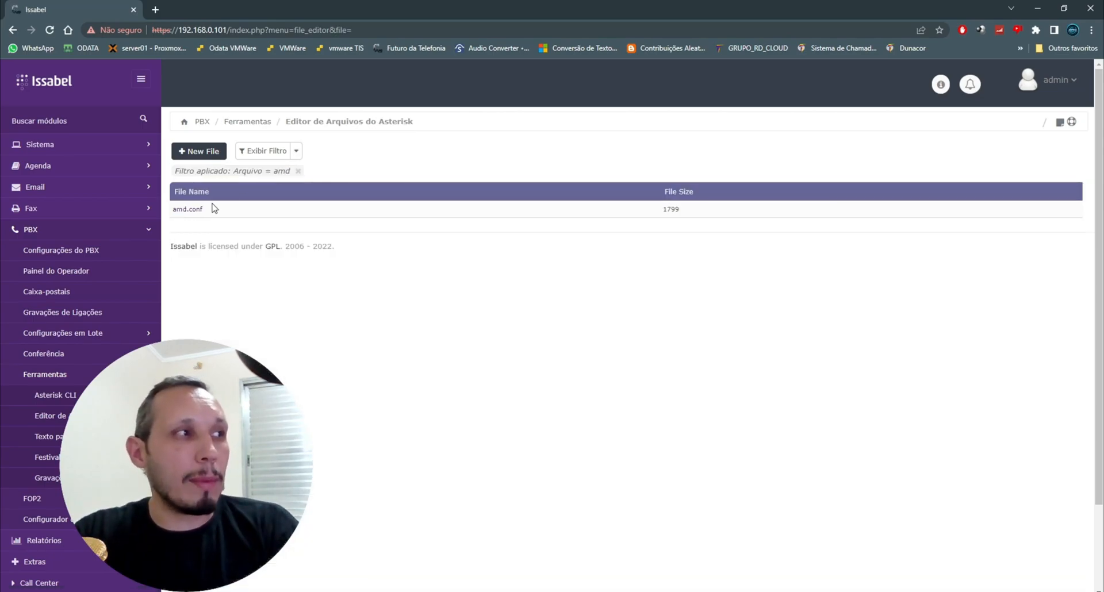
pyautogui.click(195, 211)
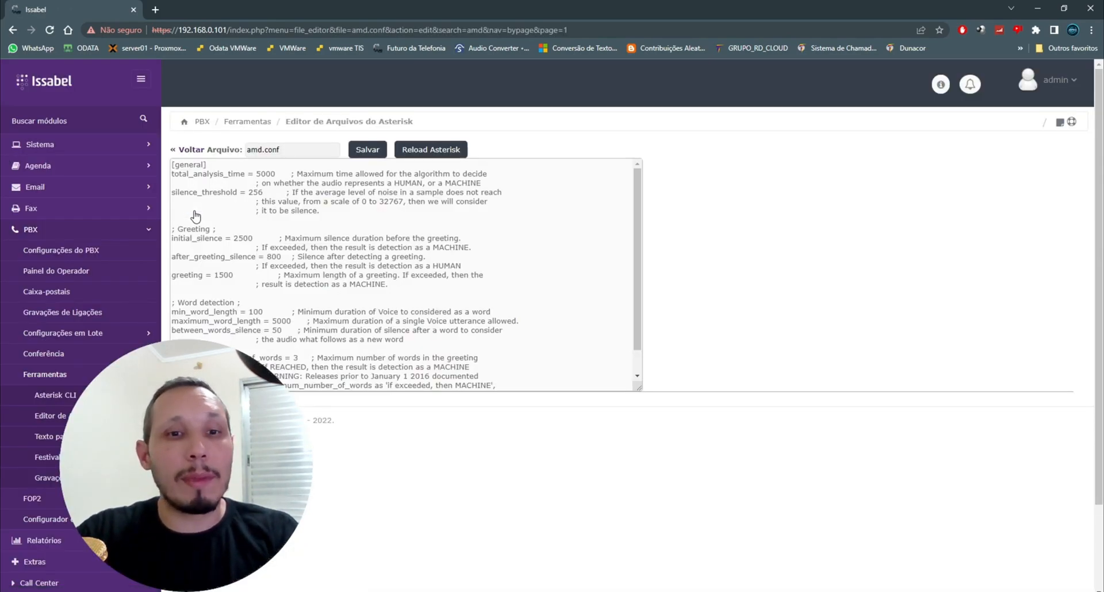
# Step: Enlarge the editor box and review the Greeting and Word detection parameters in amd.conf
pyautogui.moveTo(639, 390); pyautogui.dragTo(812, 433)
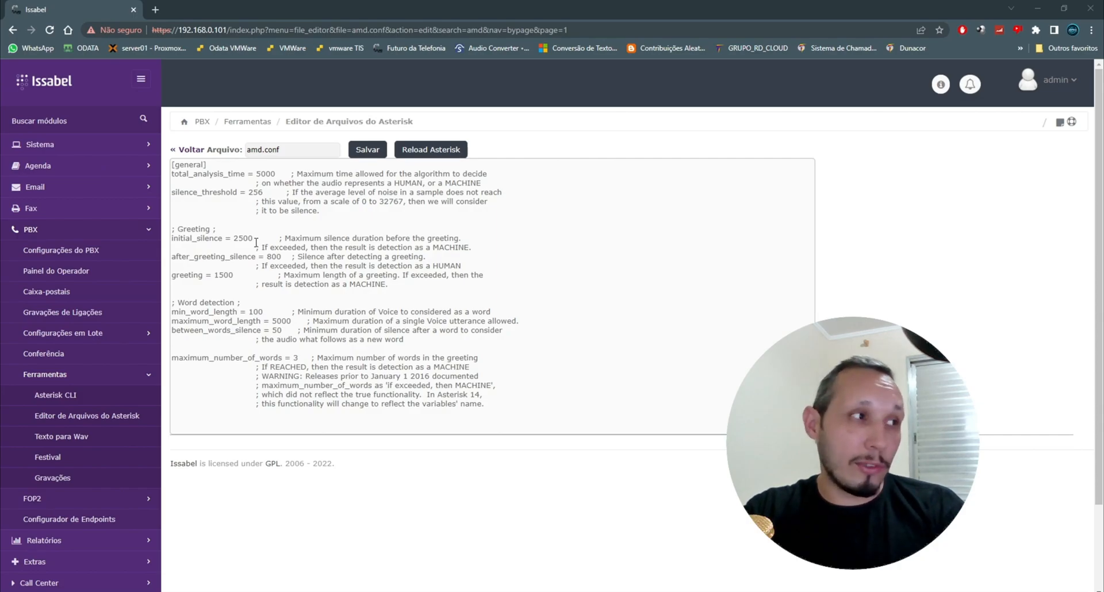
pyautogui.moveTo(219, 229); pyautogui.dragTo(184, 221)
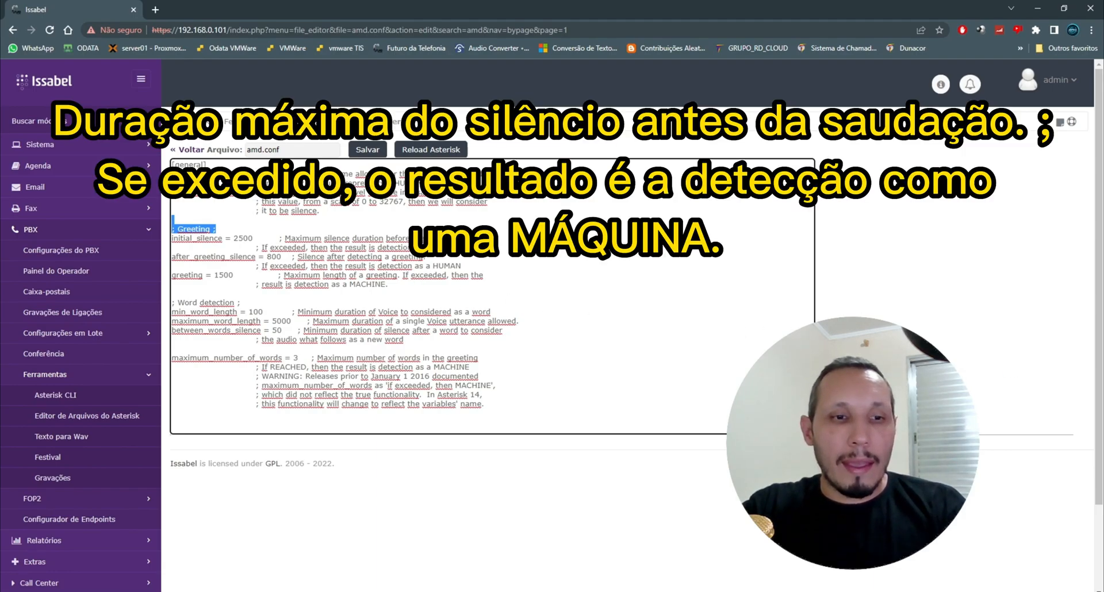
pyautogui.click(1059, 295)
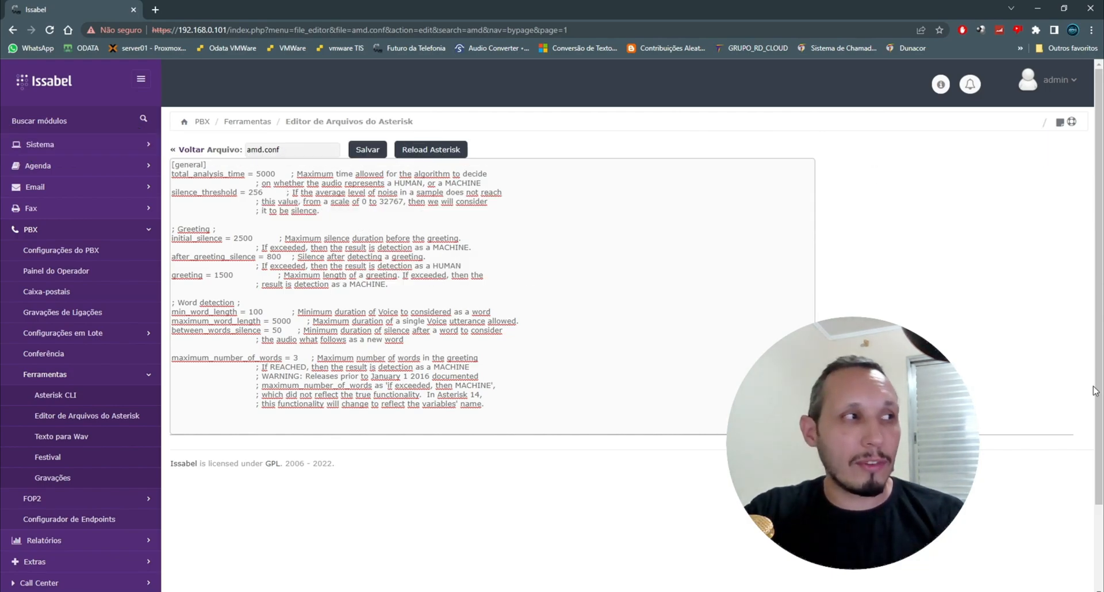
pyautogui.click(241, 238)
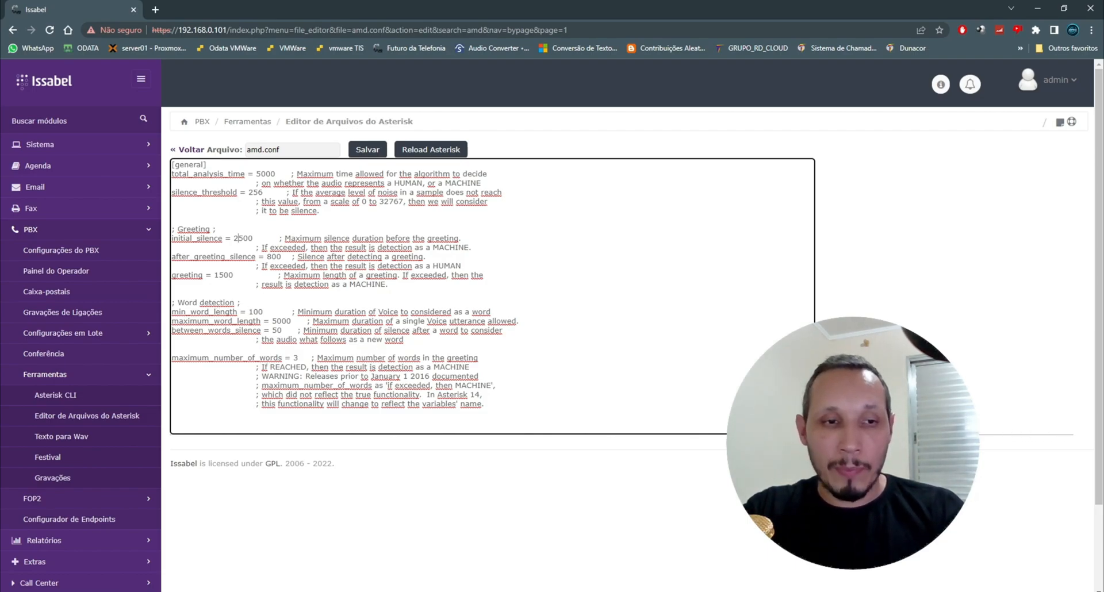
pyautogui.doubleClick(176, 313)
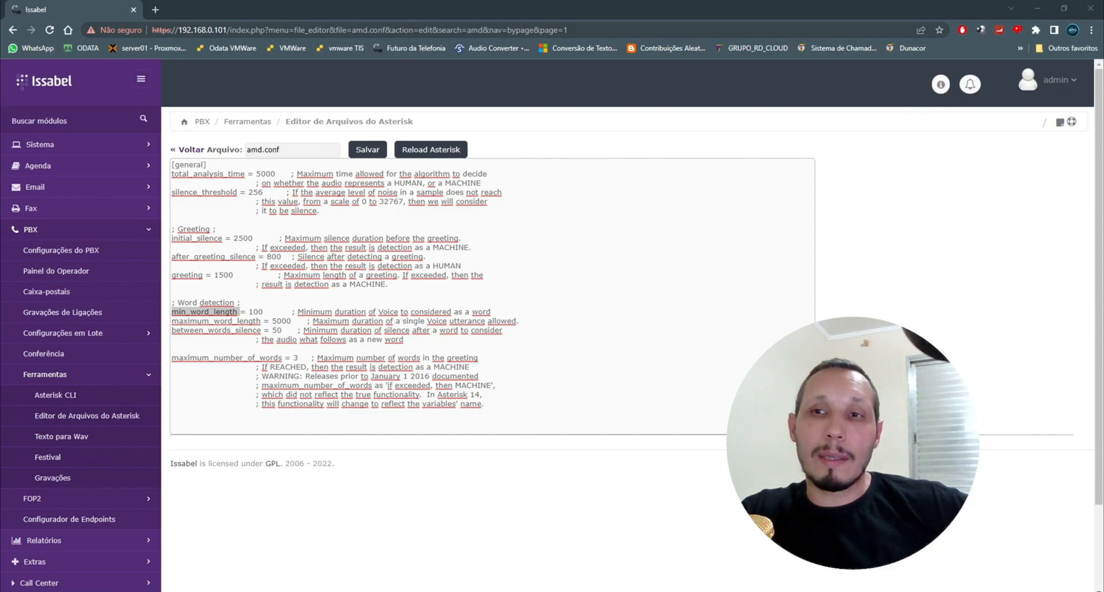
pyautogui.hotkey('alt', 'Tab')
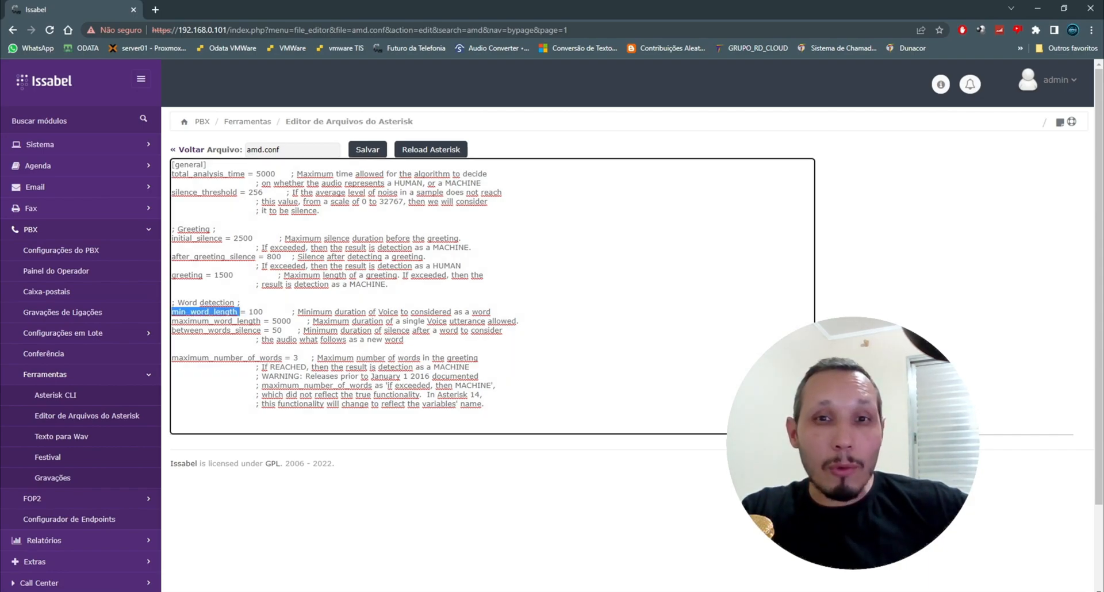
pyautogui.moveTo(853, 443); pyautogui.dragTo(894, 465)
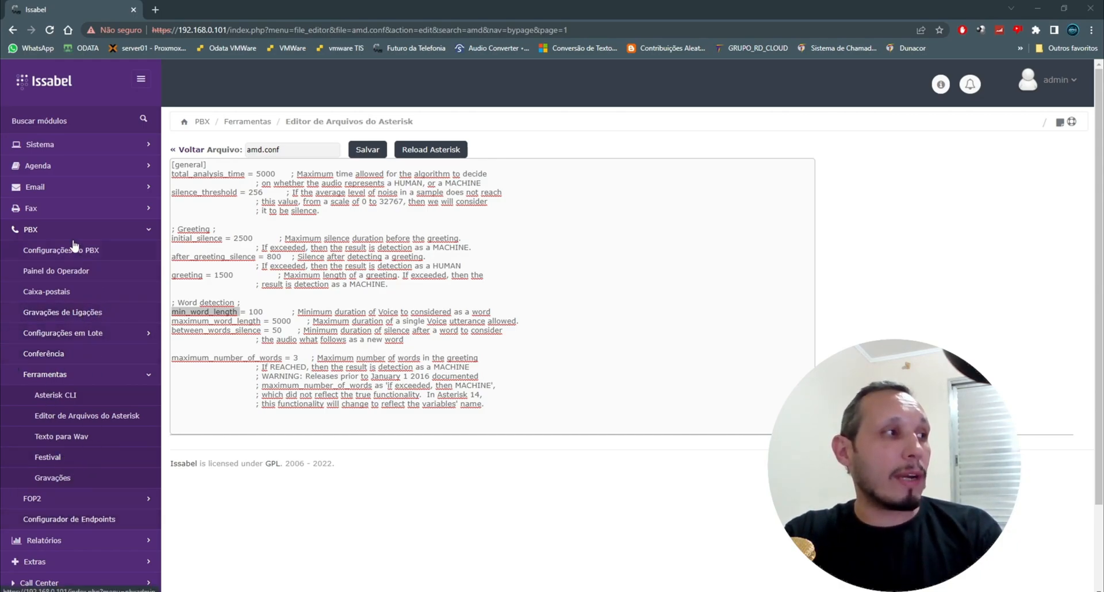
# Step: Open the call report and examine the status and User Field of the recent test calls
pyautogui.scroll(-2, 35, 420)
pyautogui.click(57, 439)
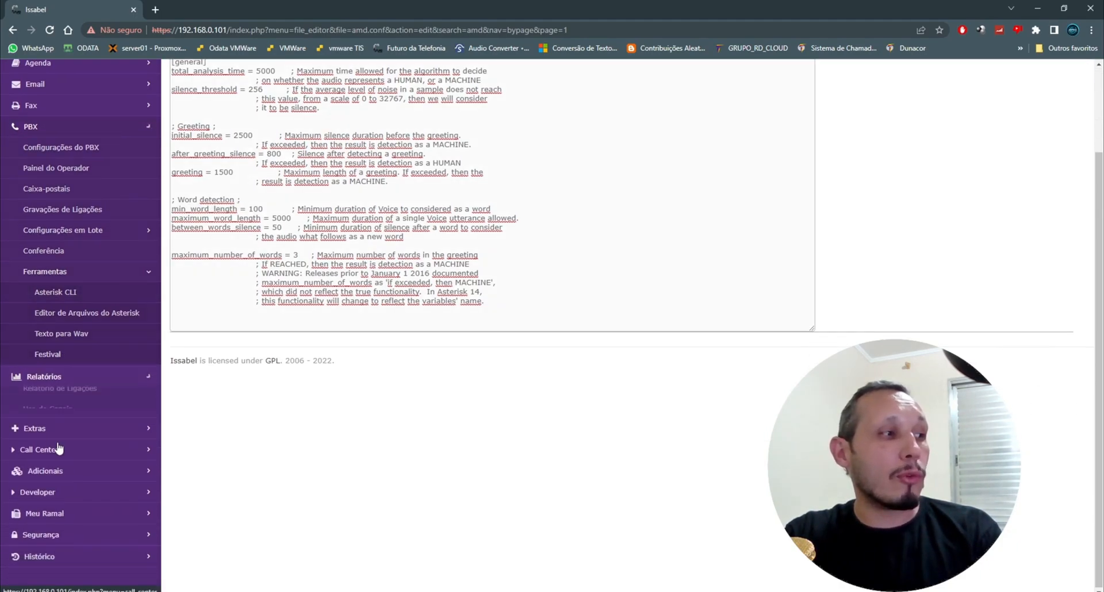
pyautogui.click(79, 273)
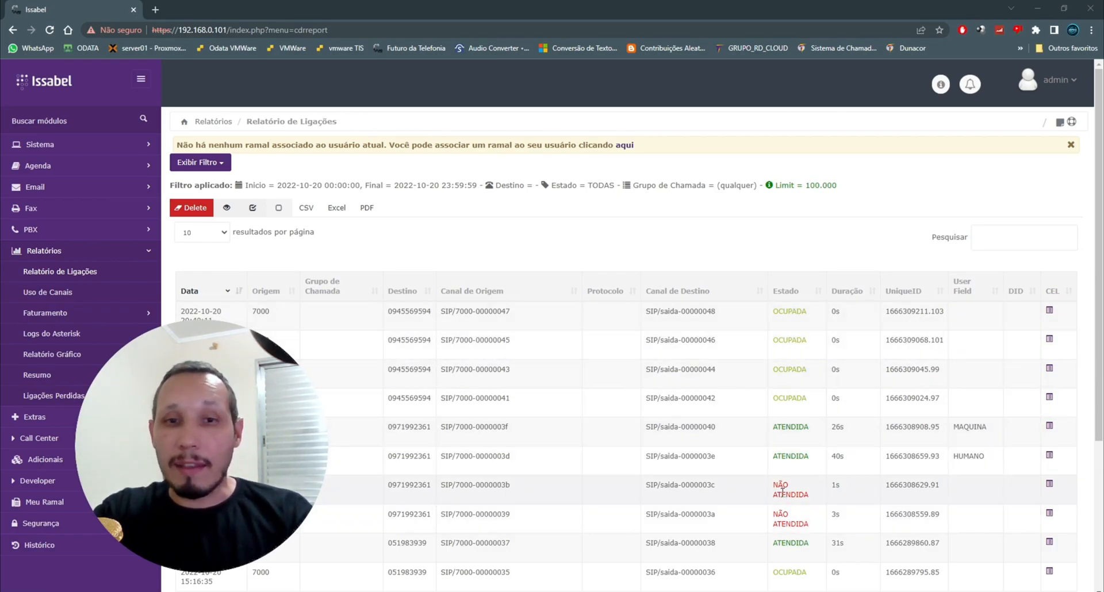
pyautogui.moveTo(775, 486); pyautogui.dragTo(811, 495)
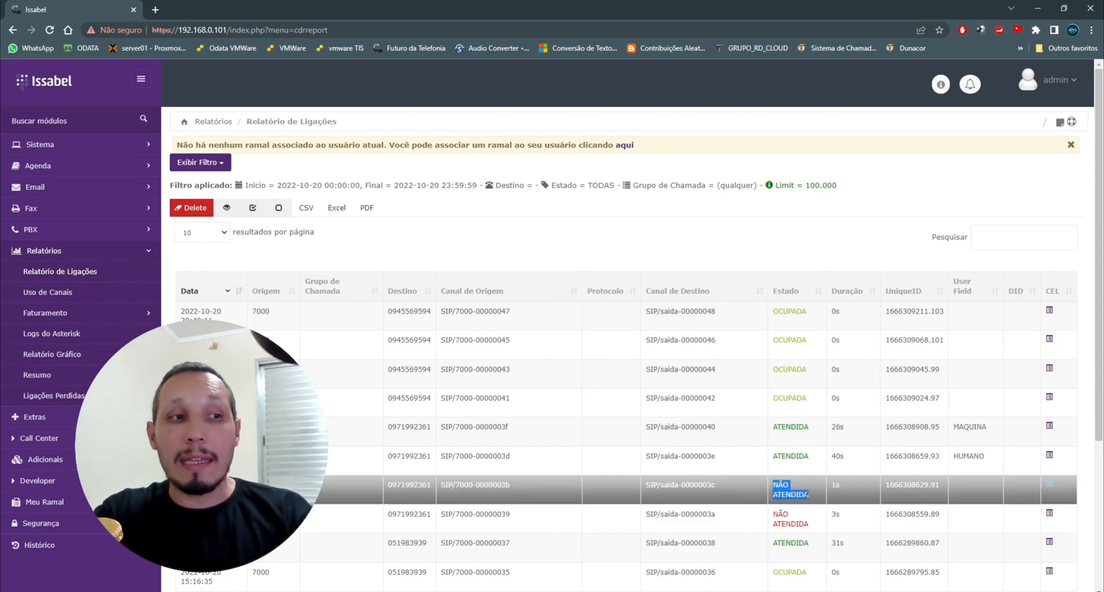
pyautogui.click(807, 496)
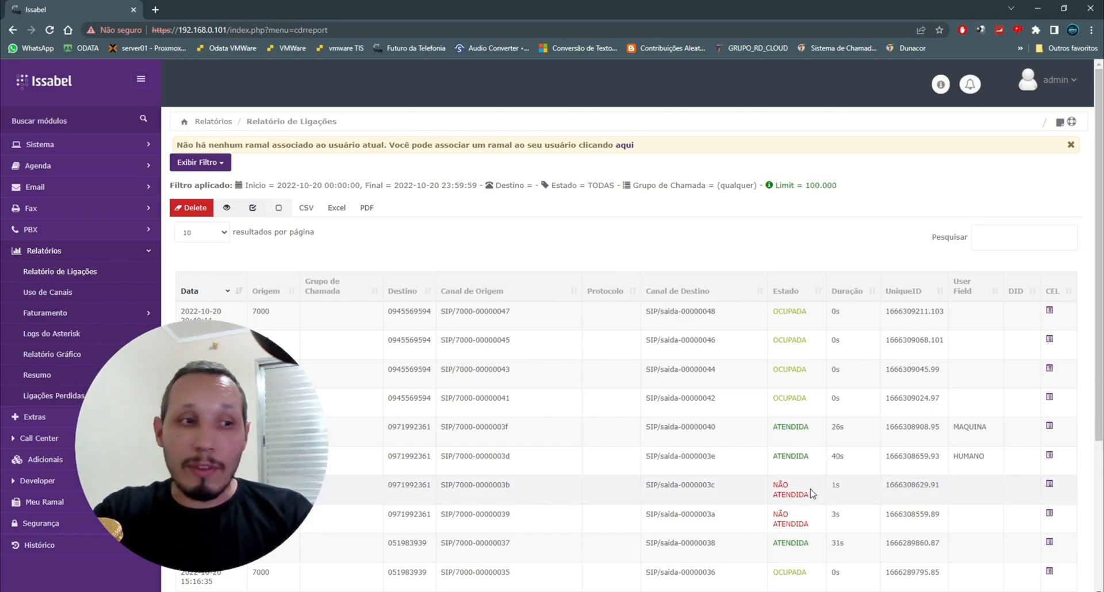
pyautogui.moveTo(809, 497); pyautogui.dragTo(773, 494)
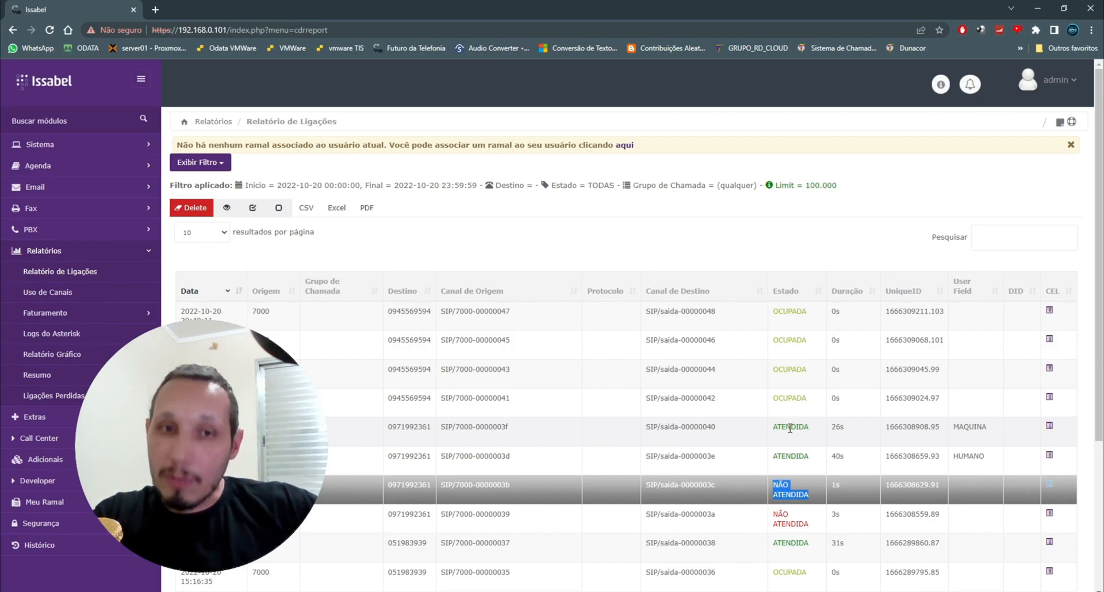
pyautogui.click(808, 499)
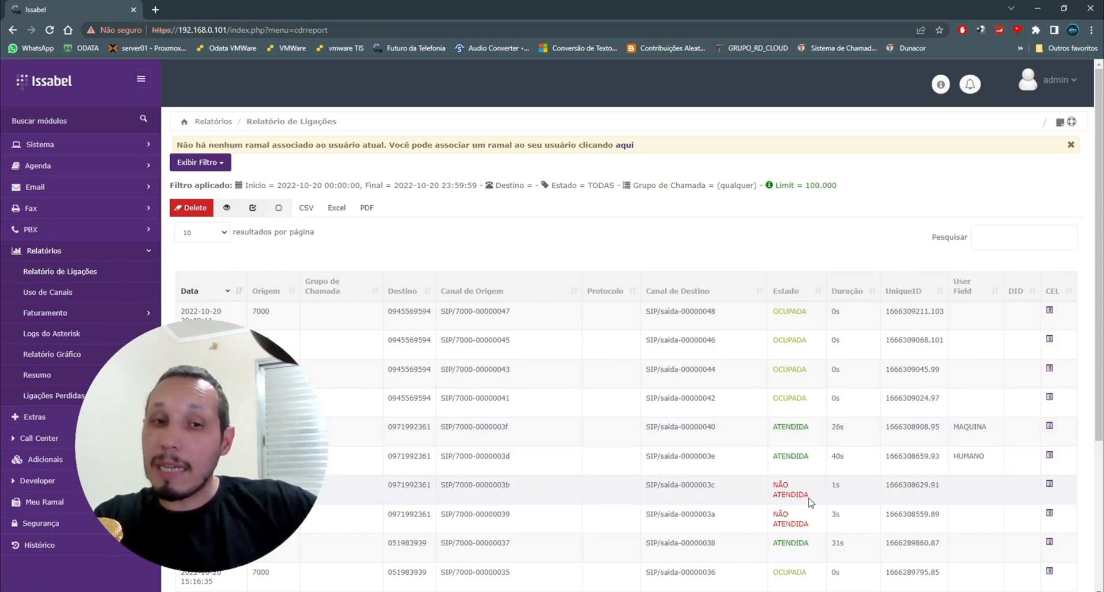
pyautogui.moveTo(809, 498); pyautogui.dragTo(772, 489)
pyautogui.click(785, 488)
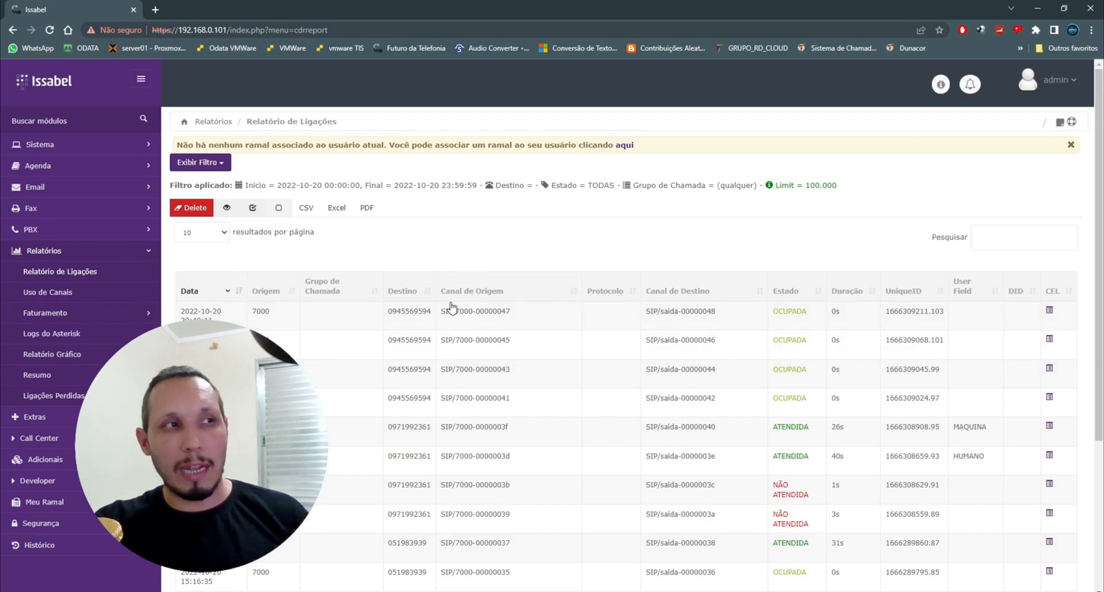
pyautogui.scroll(-3, 539, 258)
pyautogui.scroll(3, 538, 259)
pyautogui.scroll(-3, 539, 258)
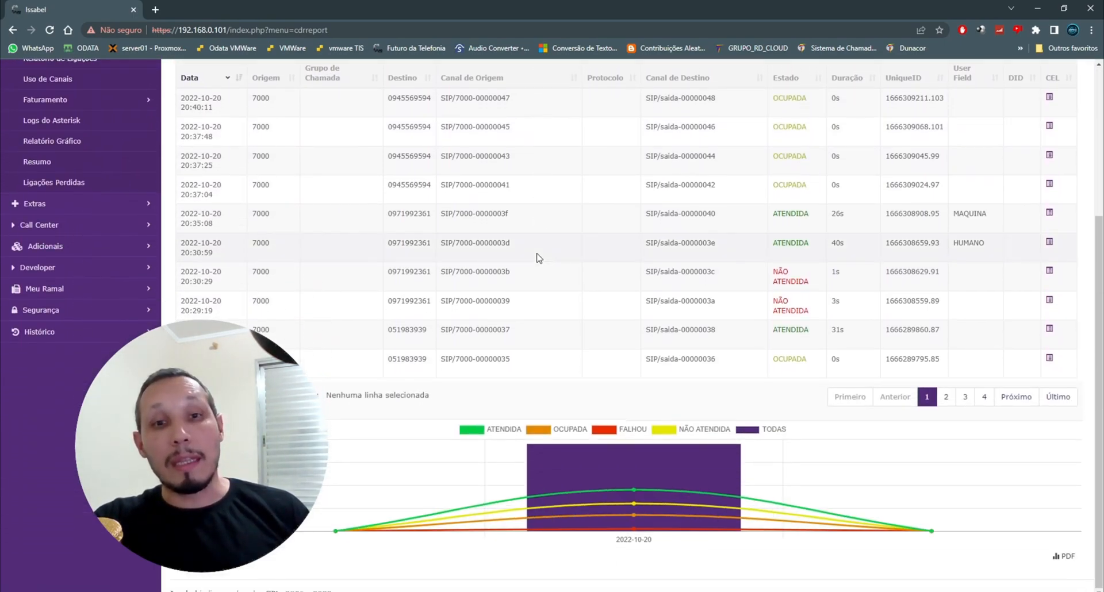